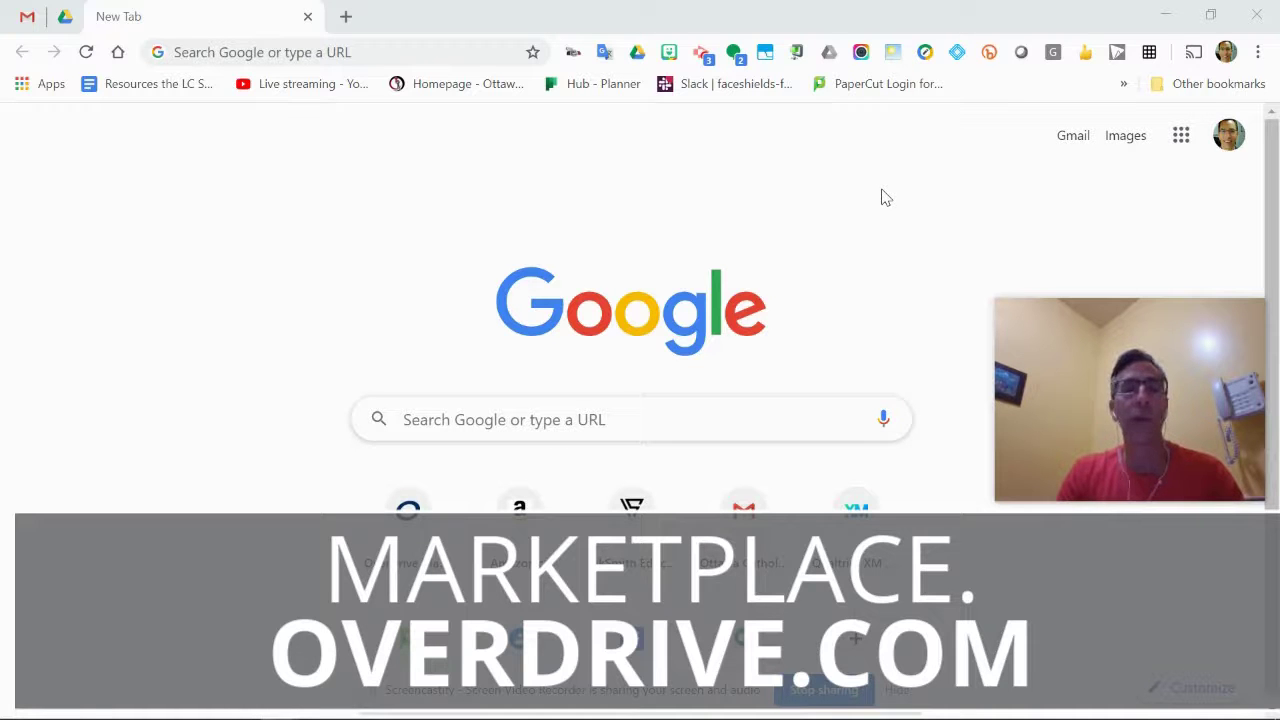
Go to the marketplace.overdrive.com website.
click(282, 53)
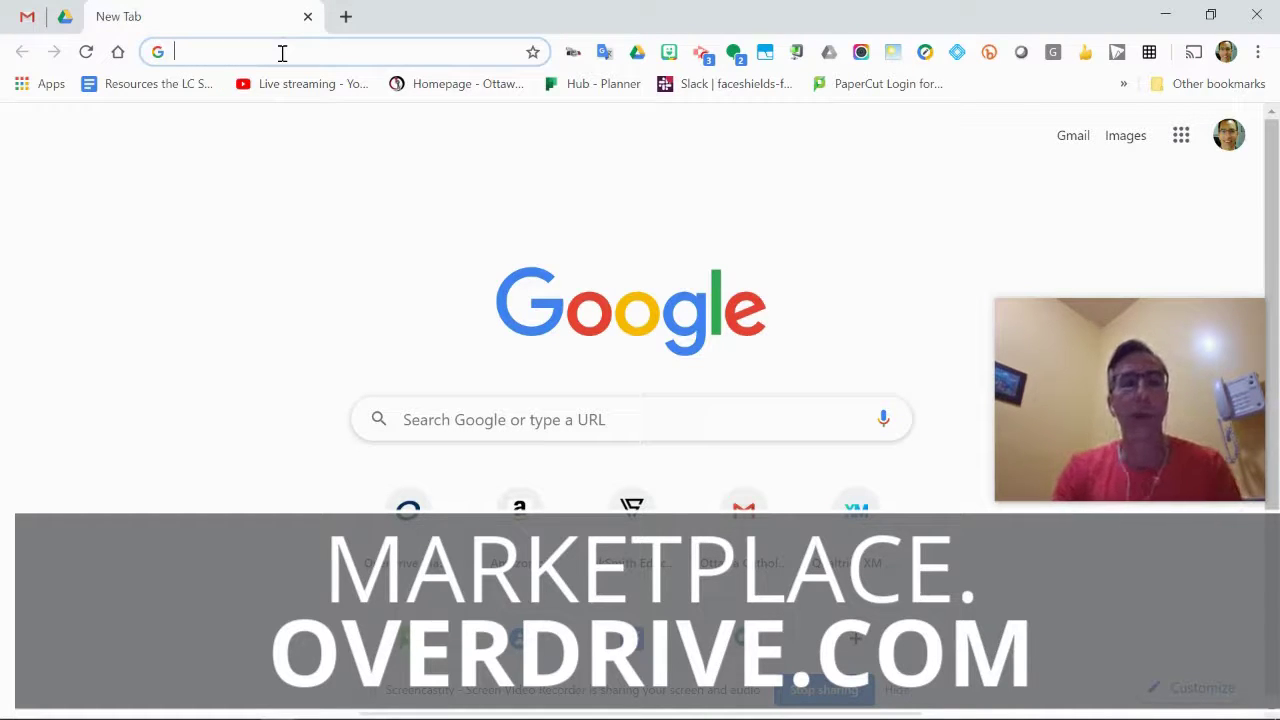
text(marketplace.overdrive.com)
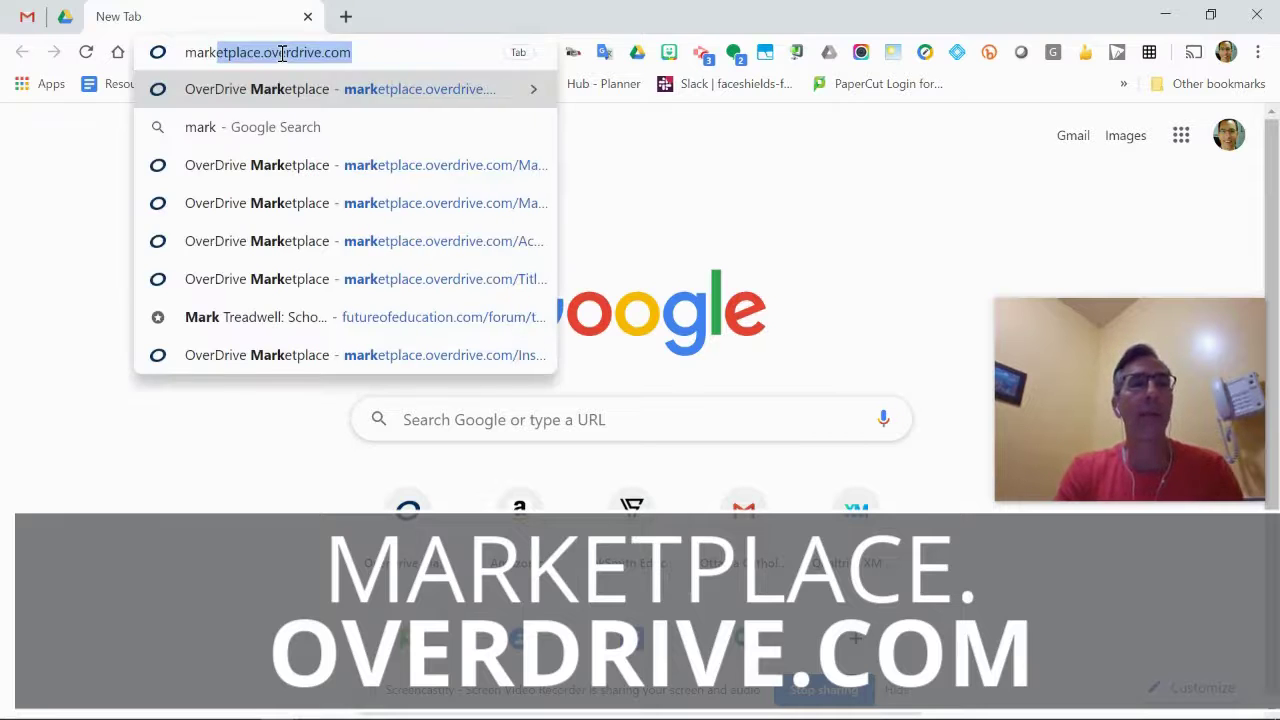
key(Right)
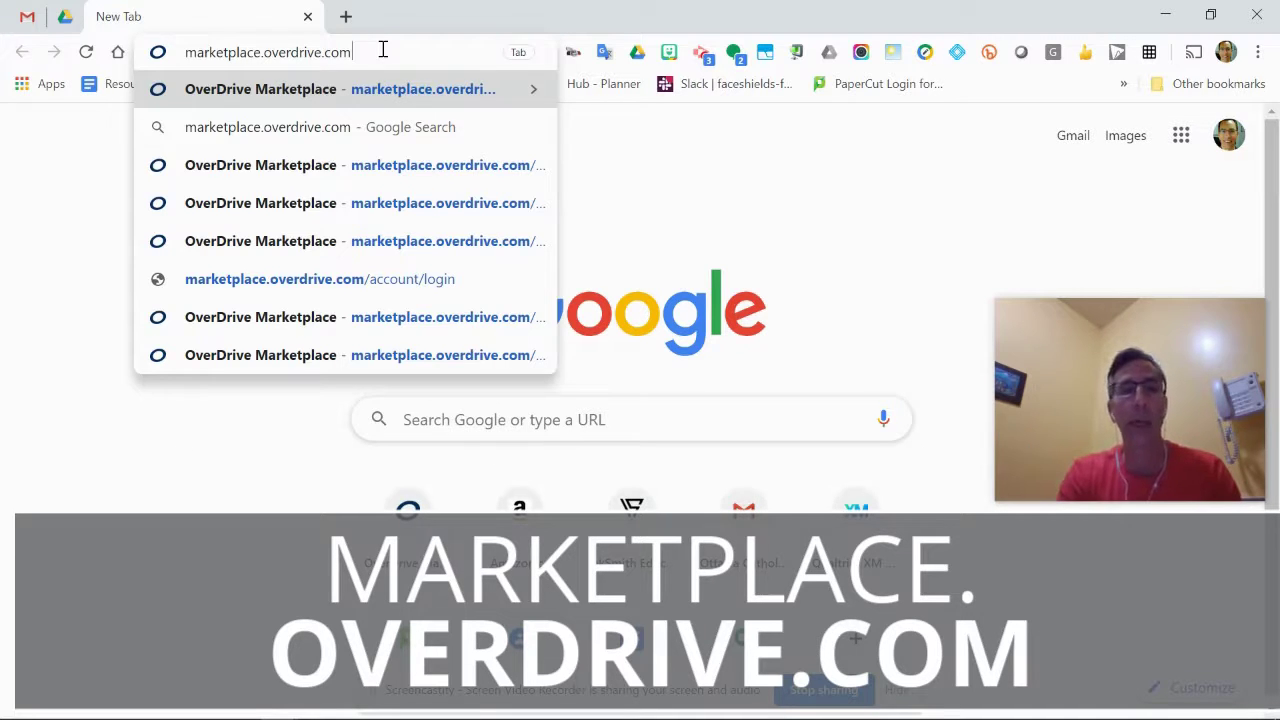
key(Return)
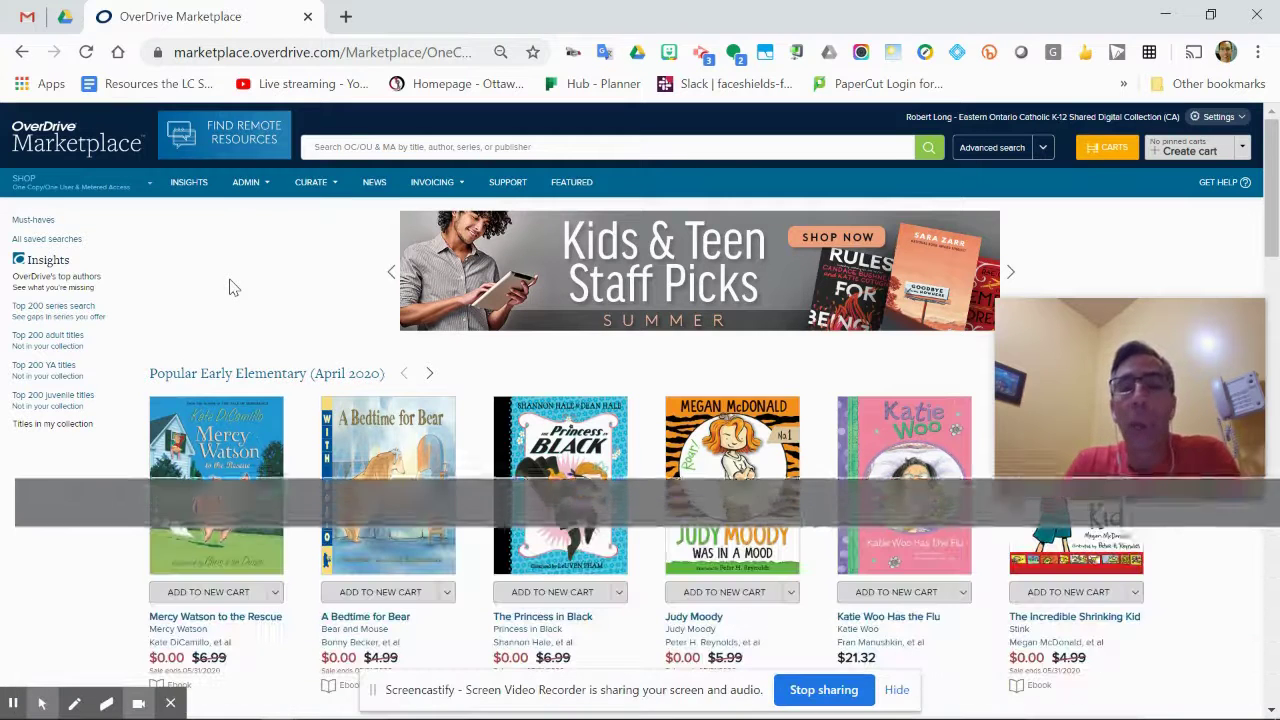
Enlarge the page to 90% and open the Insights page, hiding the screen-sharing notice.
key(ctrl+plus)
key(ctrl+plus)
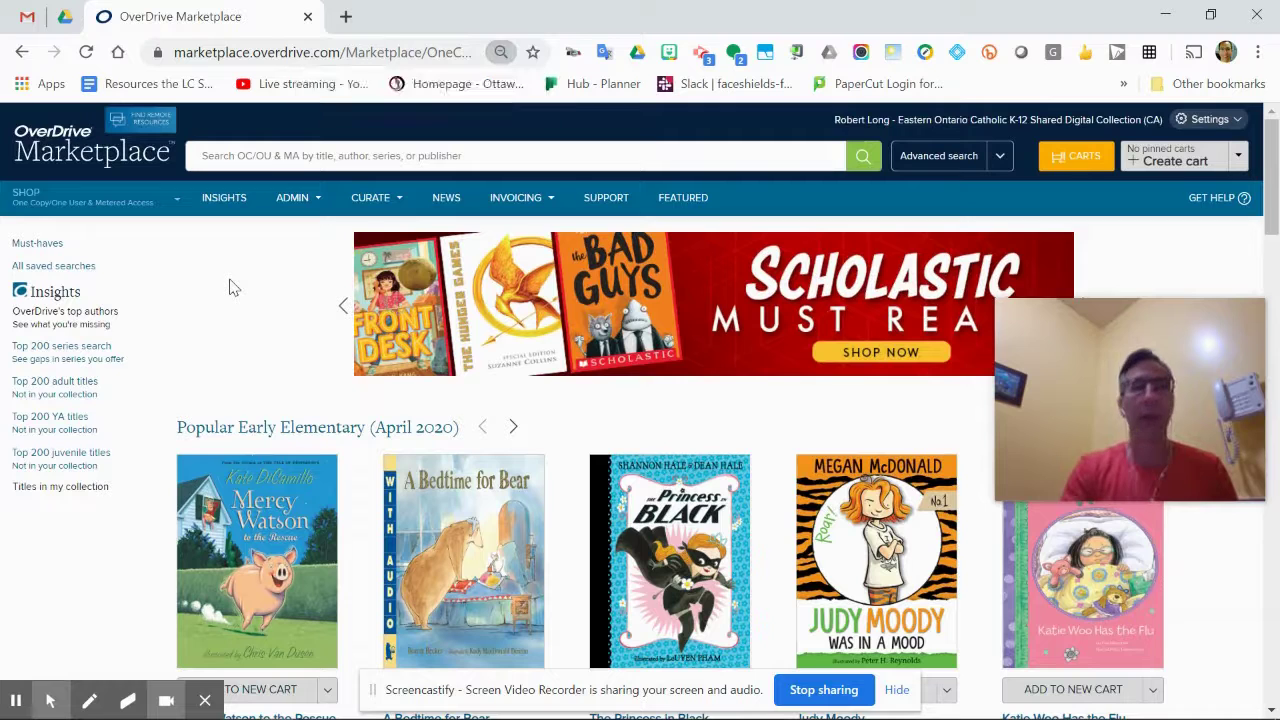
key(ctrl+plus)
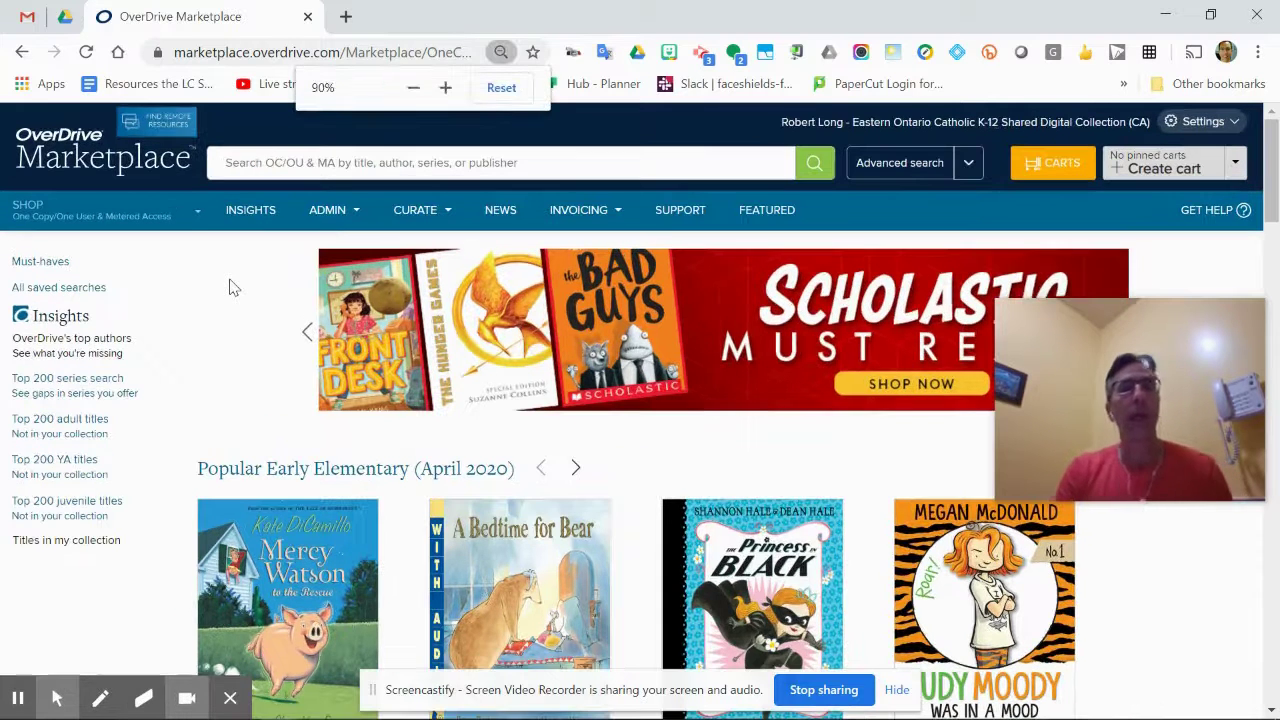
click(253, 214)
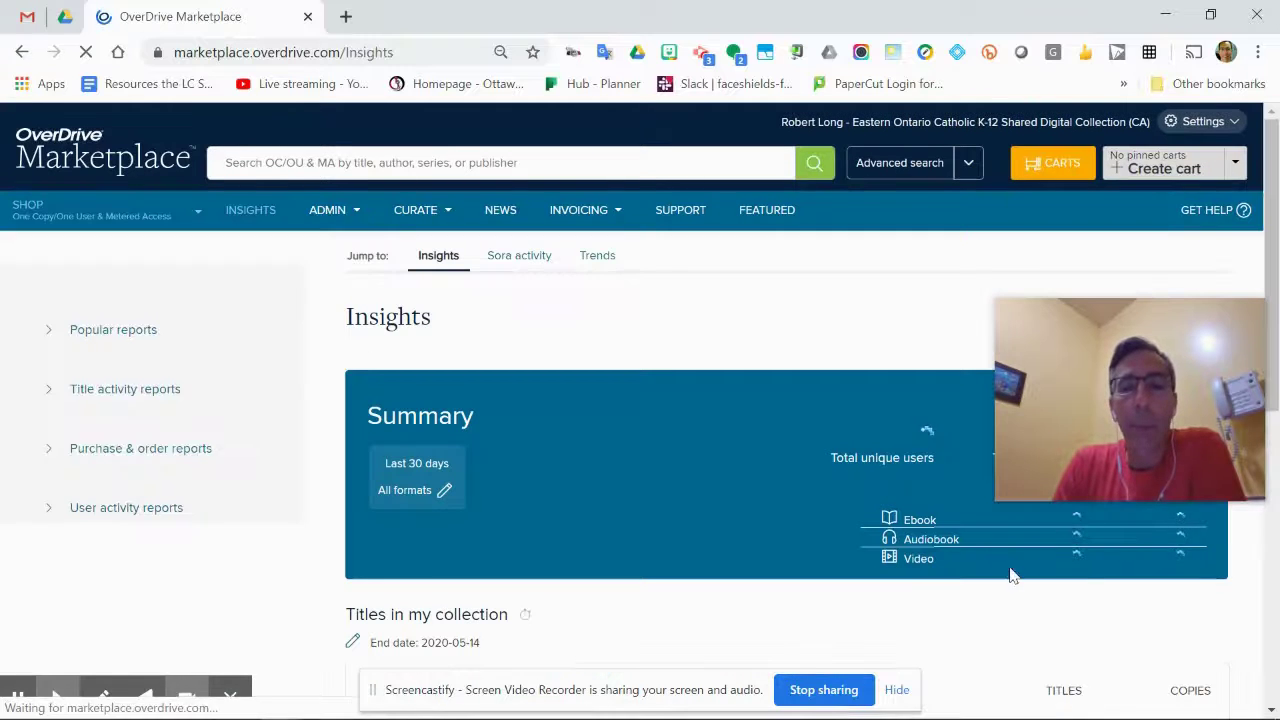
click(896, 690)
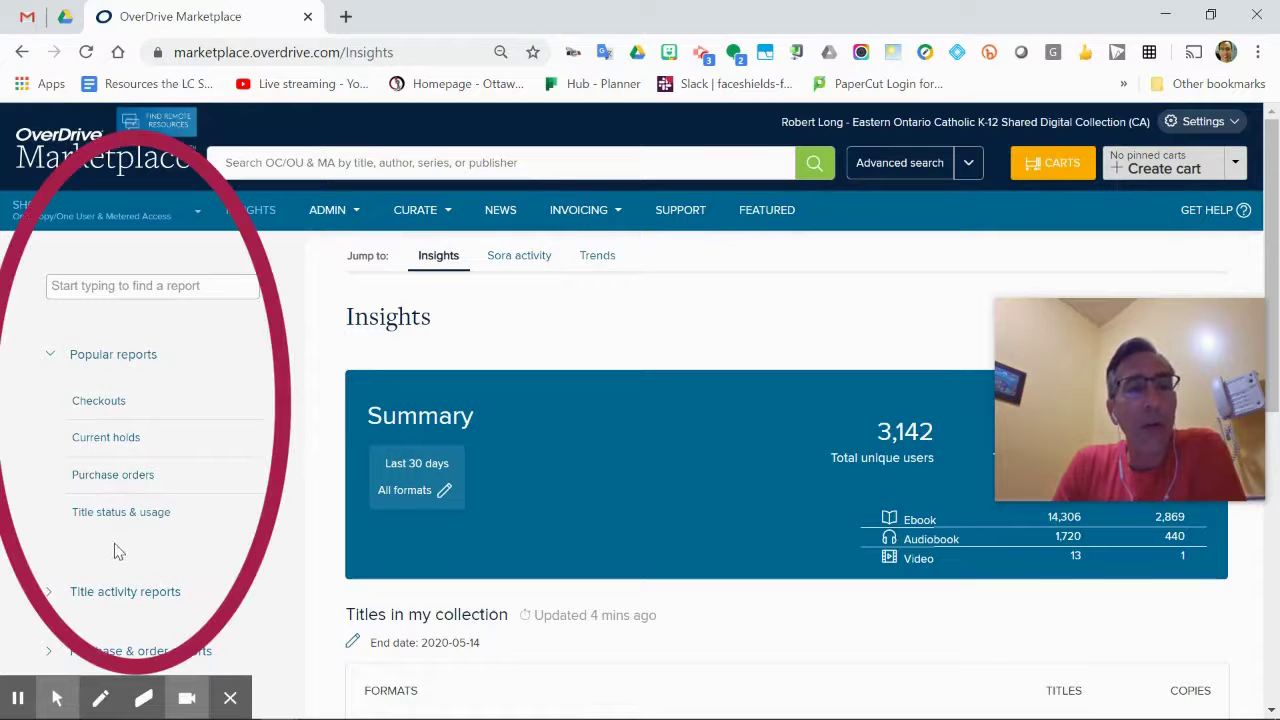
Open the Checkouts report from the popular reports on the Insights page.
right_click(587, 456)
click(532, 371)
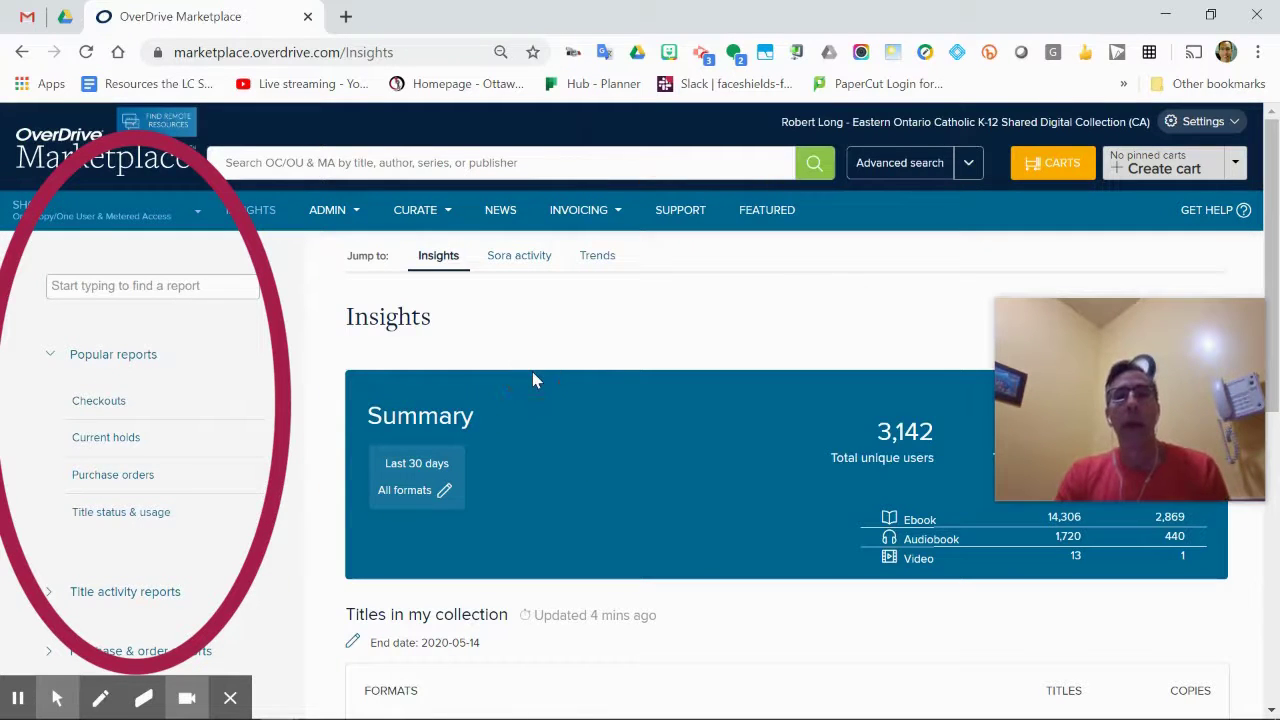
scroll(648, 460, down, 2)
scroll(650, 472, up, 1)
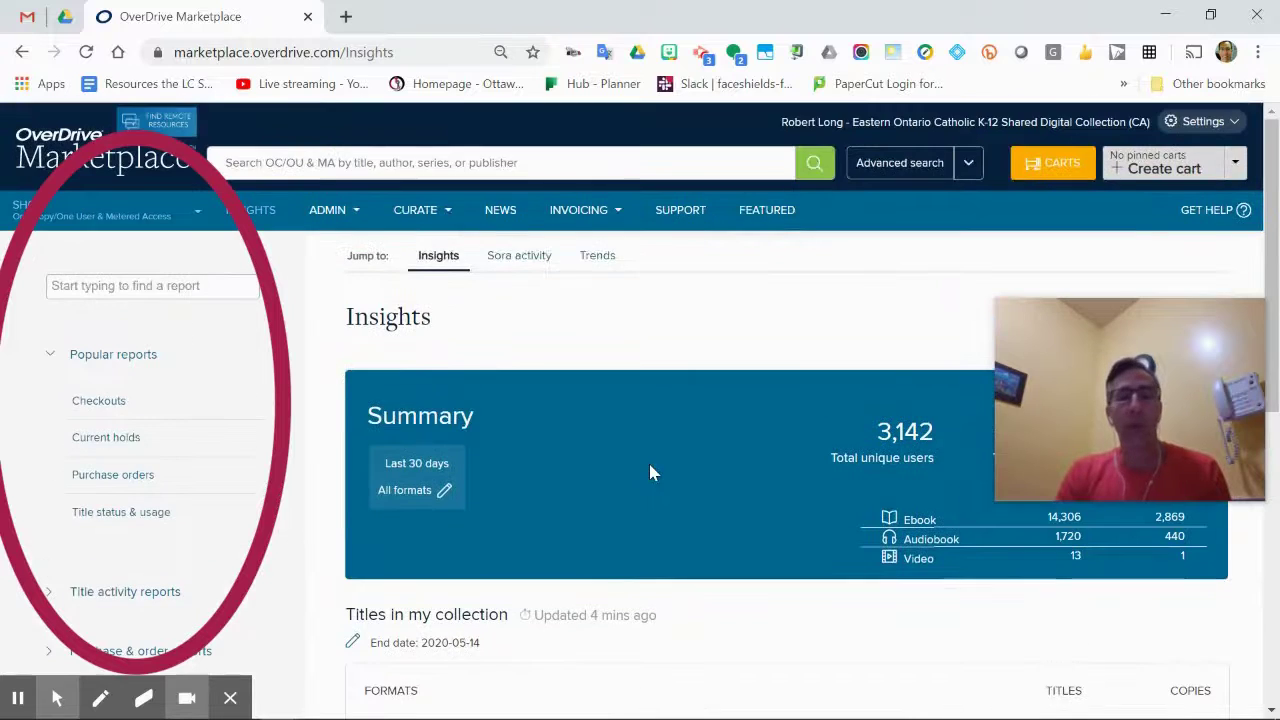
scroll(650, 472, down, 4)
scroll(648, 460, up, 5)
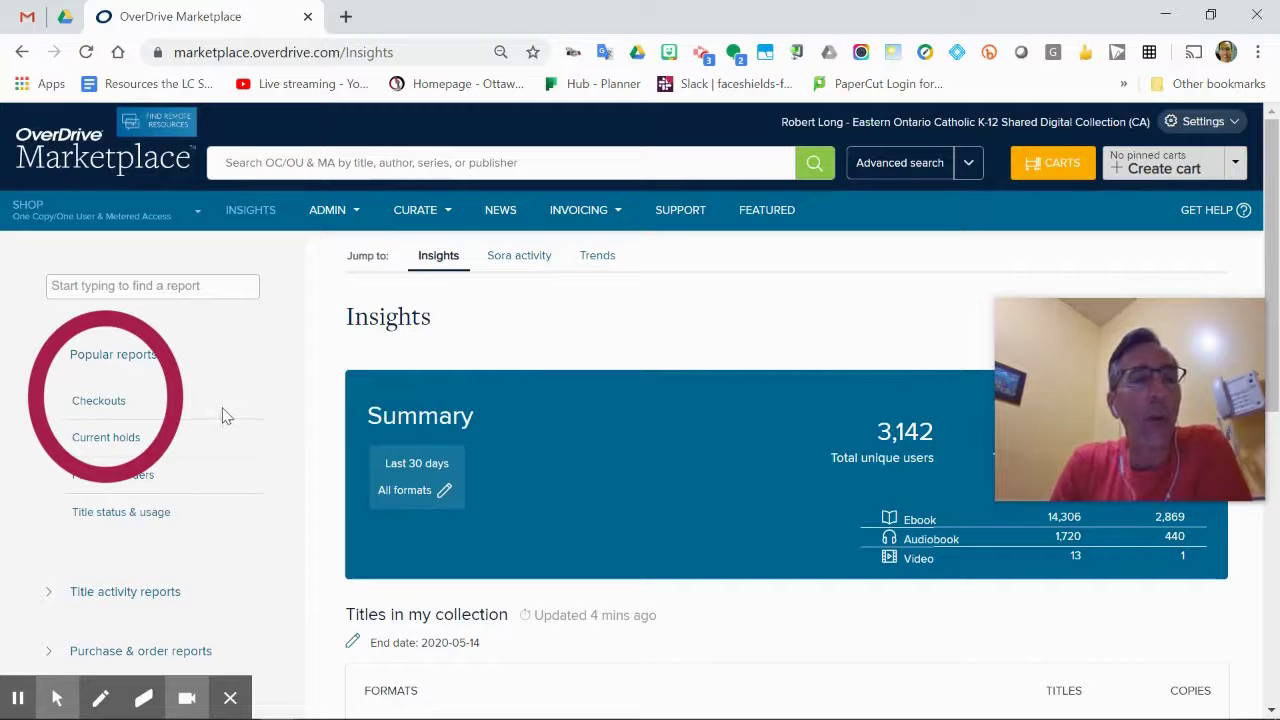
click(110, 404)
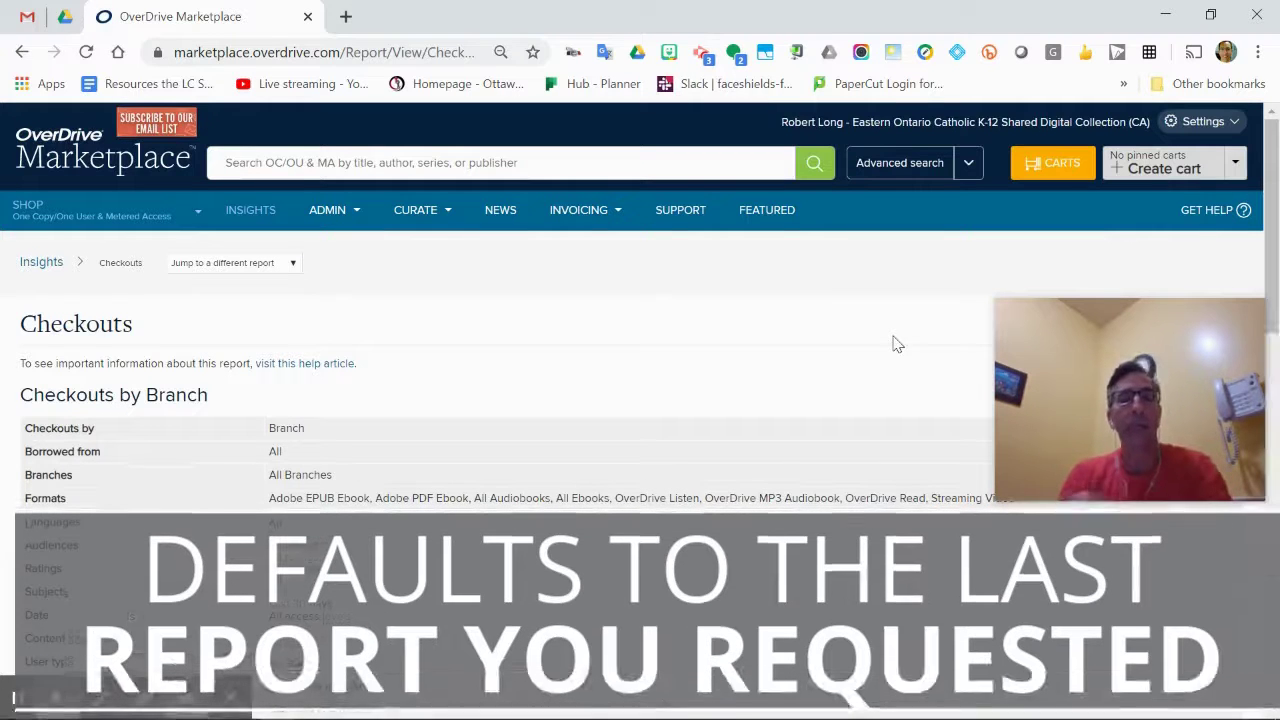
Examine the Checkouts by Branch report's criteria and the ranking of branches by checkouts.
scroll(600, 549, down, 1)
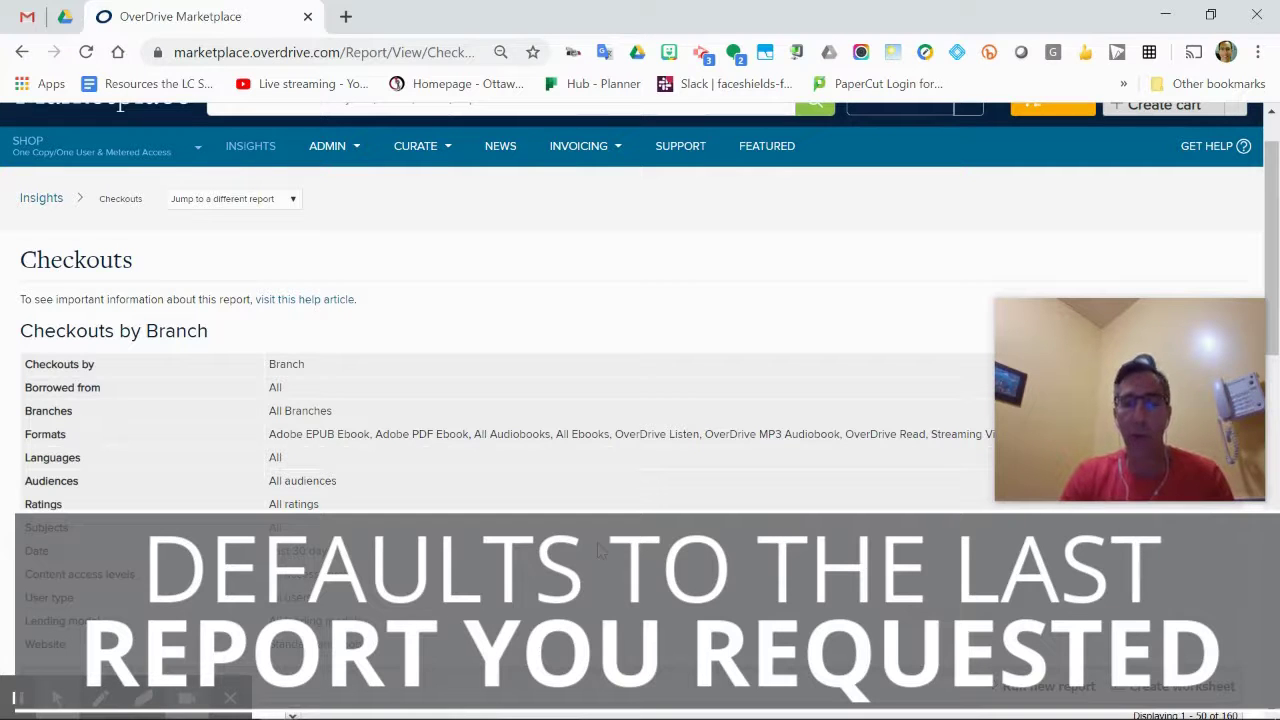
scroll(600, 549, down, 1)
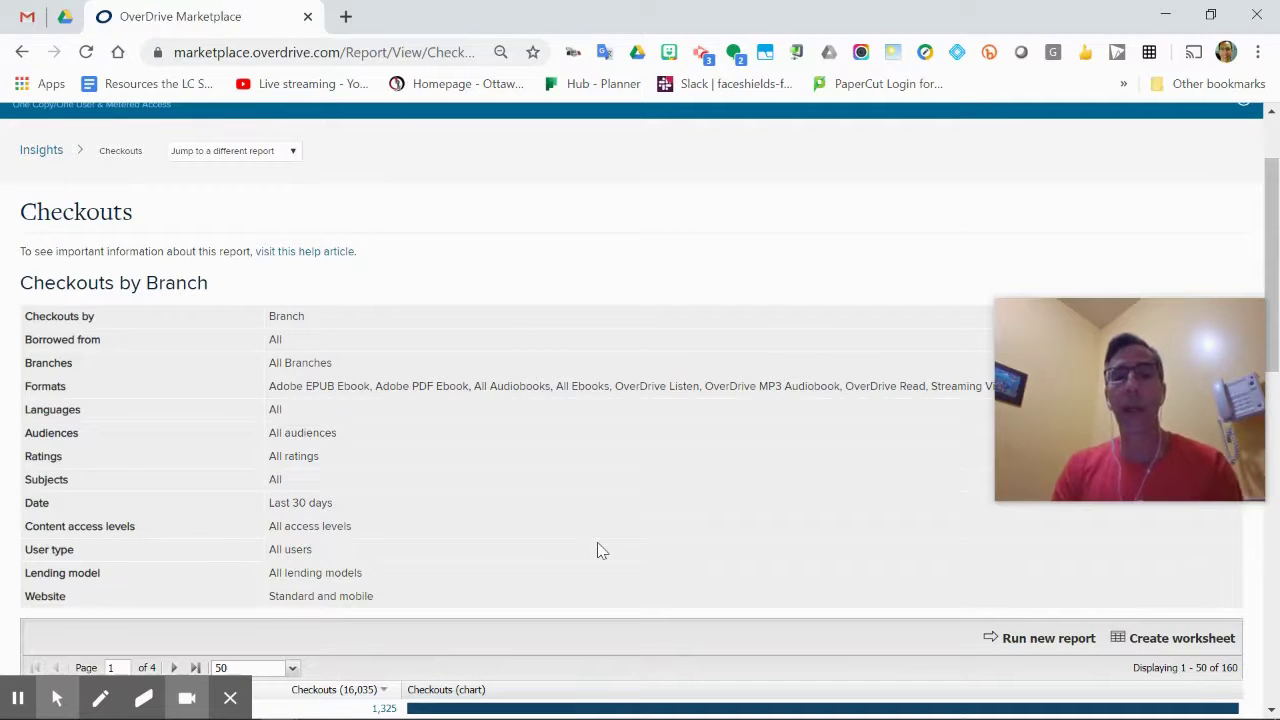
scroll(600, 549, down, 3)
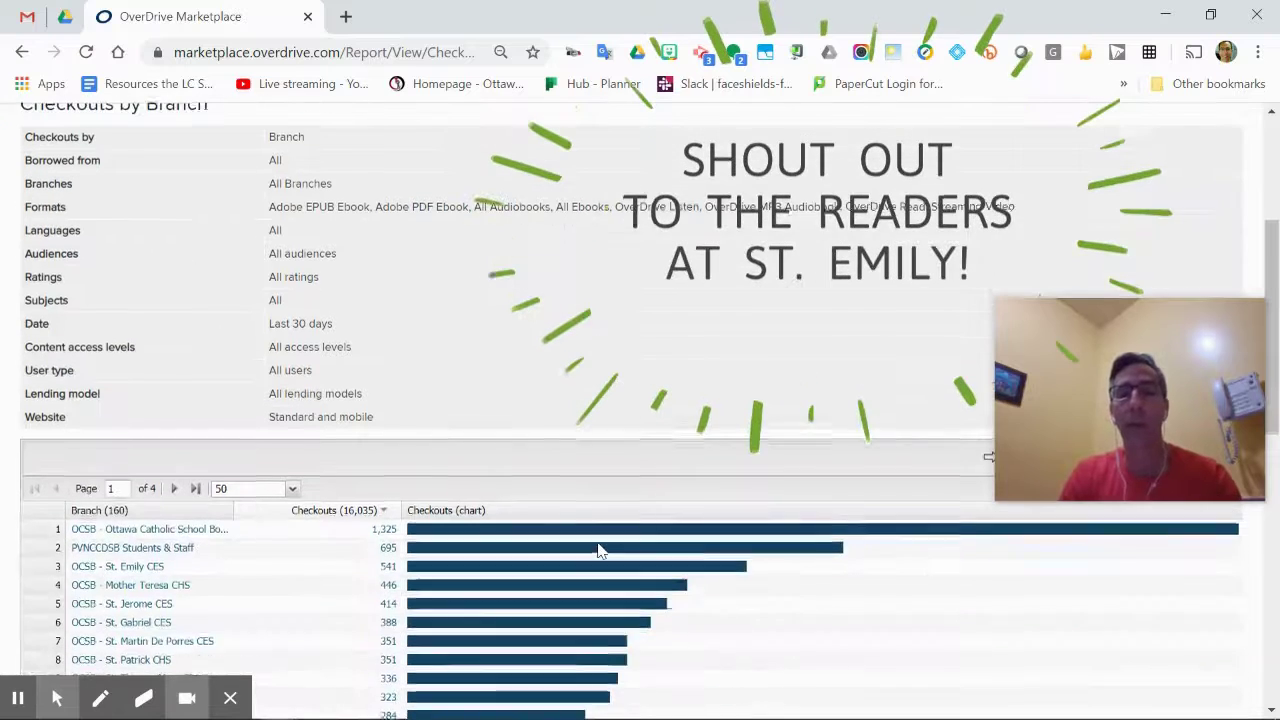
scroll(600, 549, down, 3)
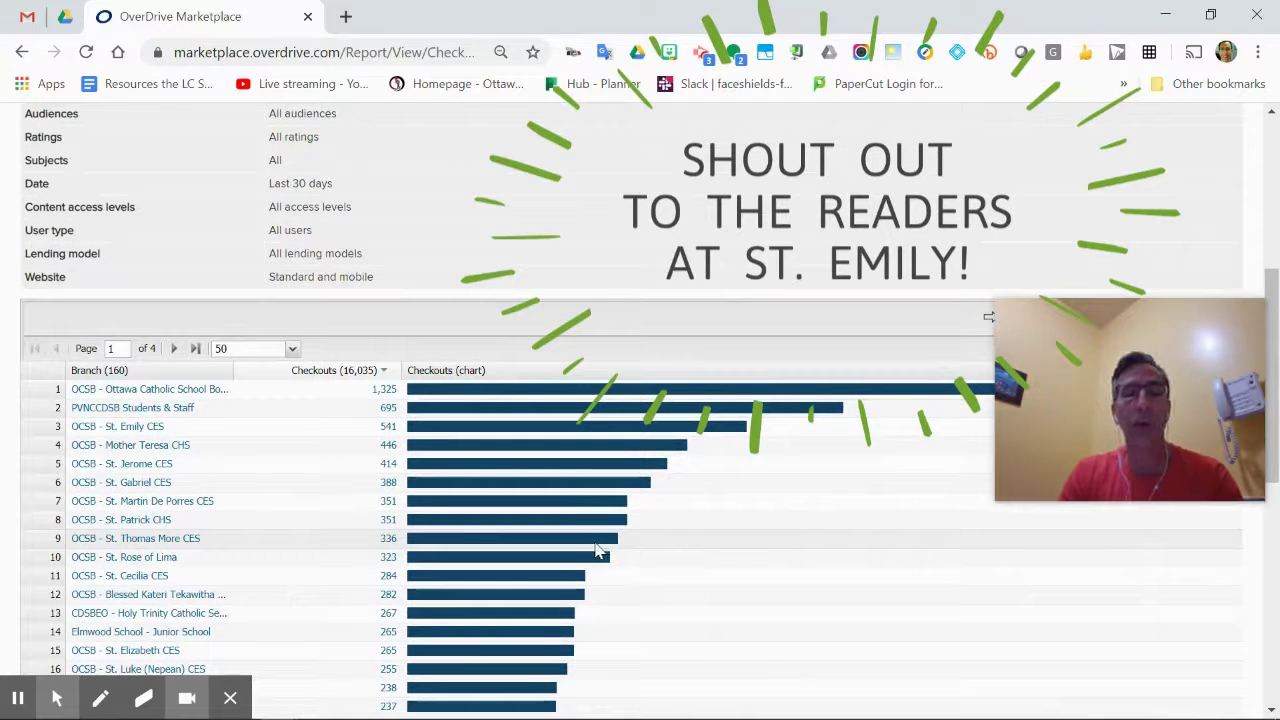
scroll(558, 543, down, 2)
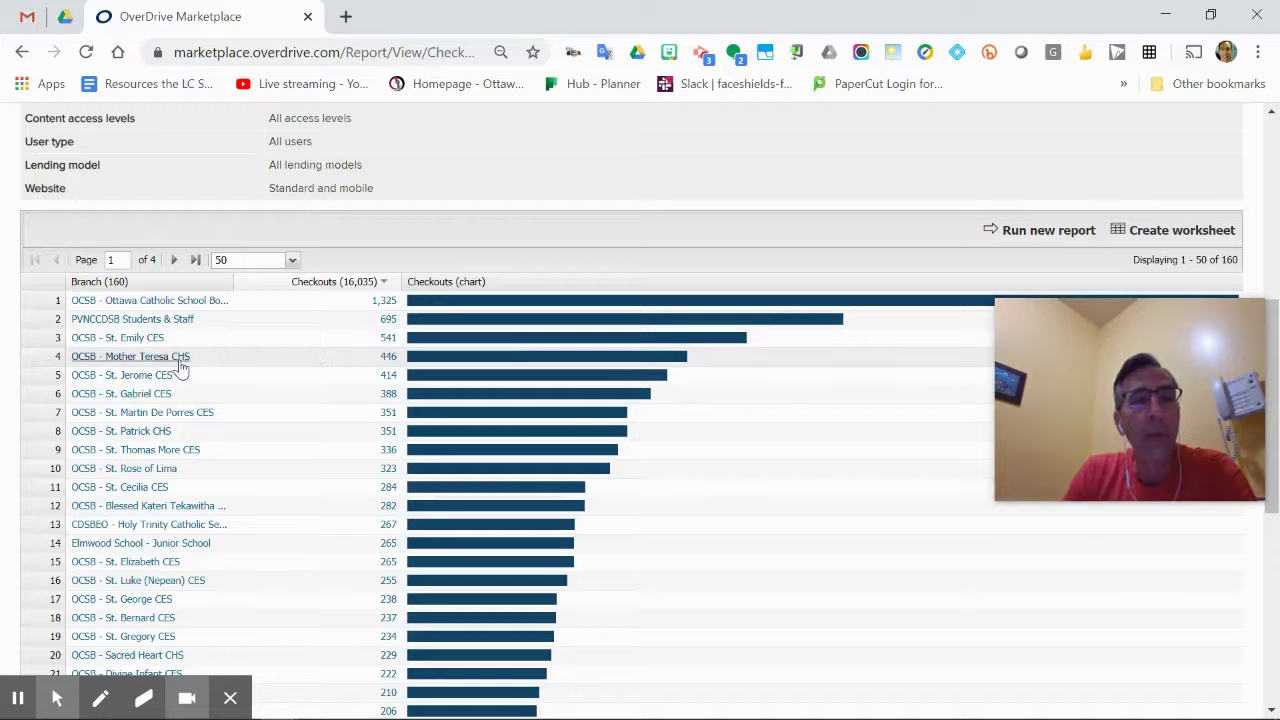
scroll(197, 418, down, 1)
scroll(197, 413, up, 2)
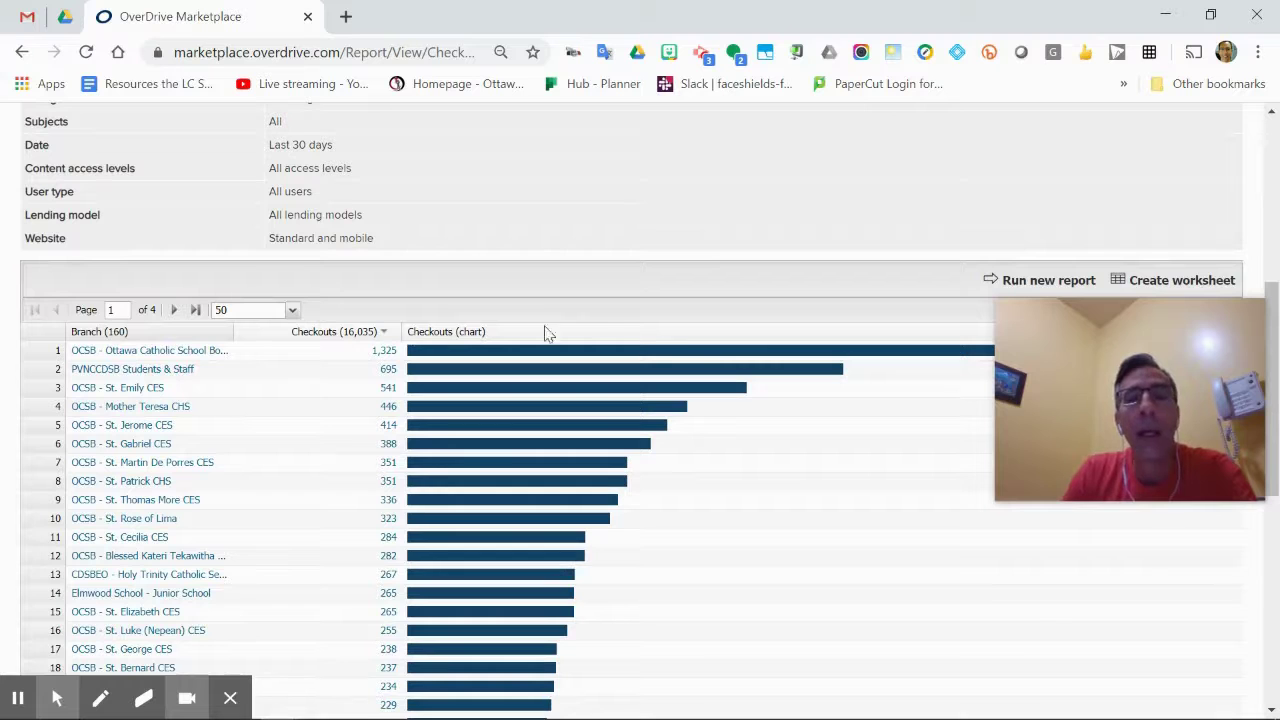
scroll(678, 341, down, 2)
scroll(678, 341, up, 1)
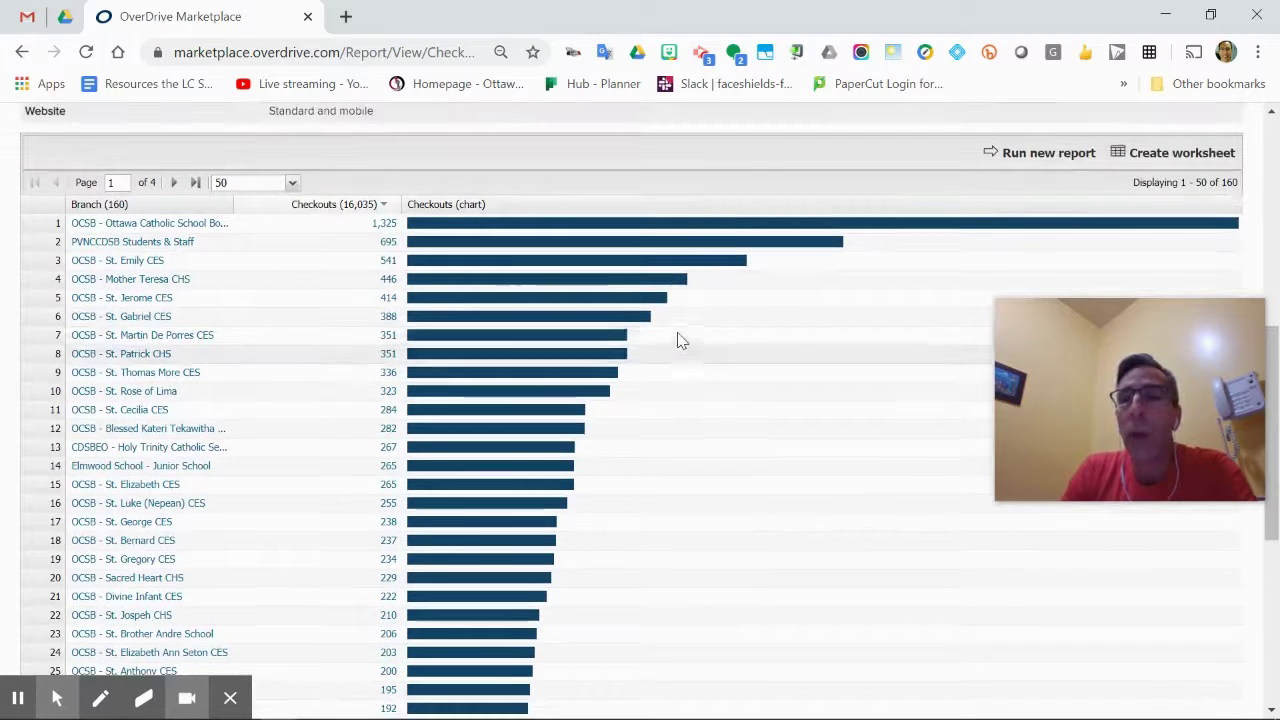
scroll(678, 341, up, 1)
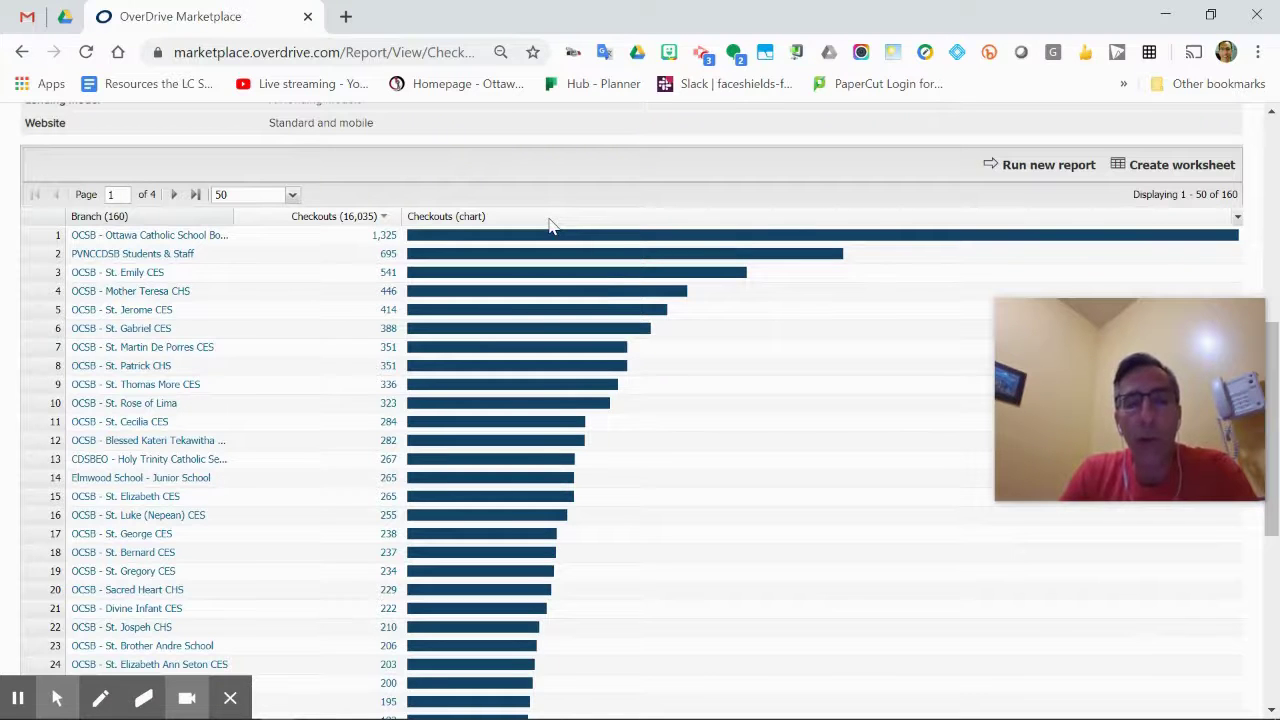
scroll(545, 395, down, 5)
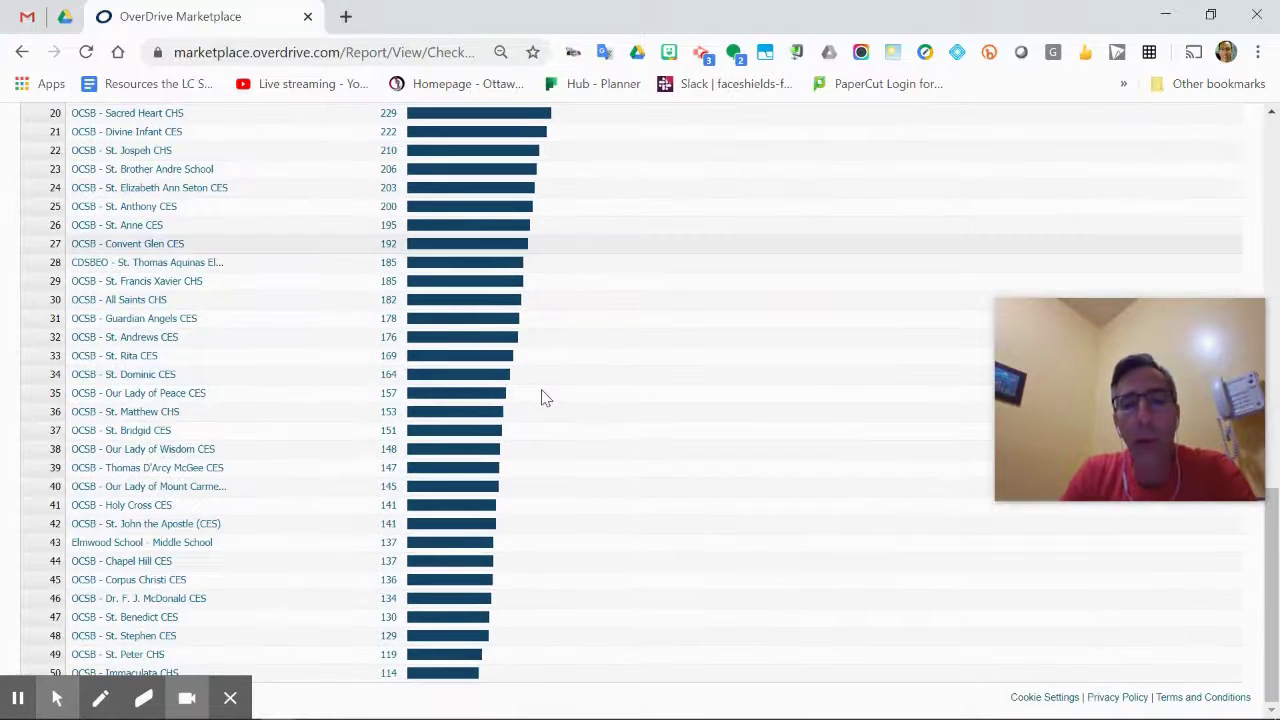
scroll(545, 395, up, 5)
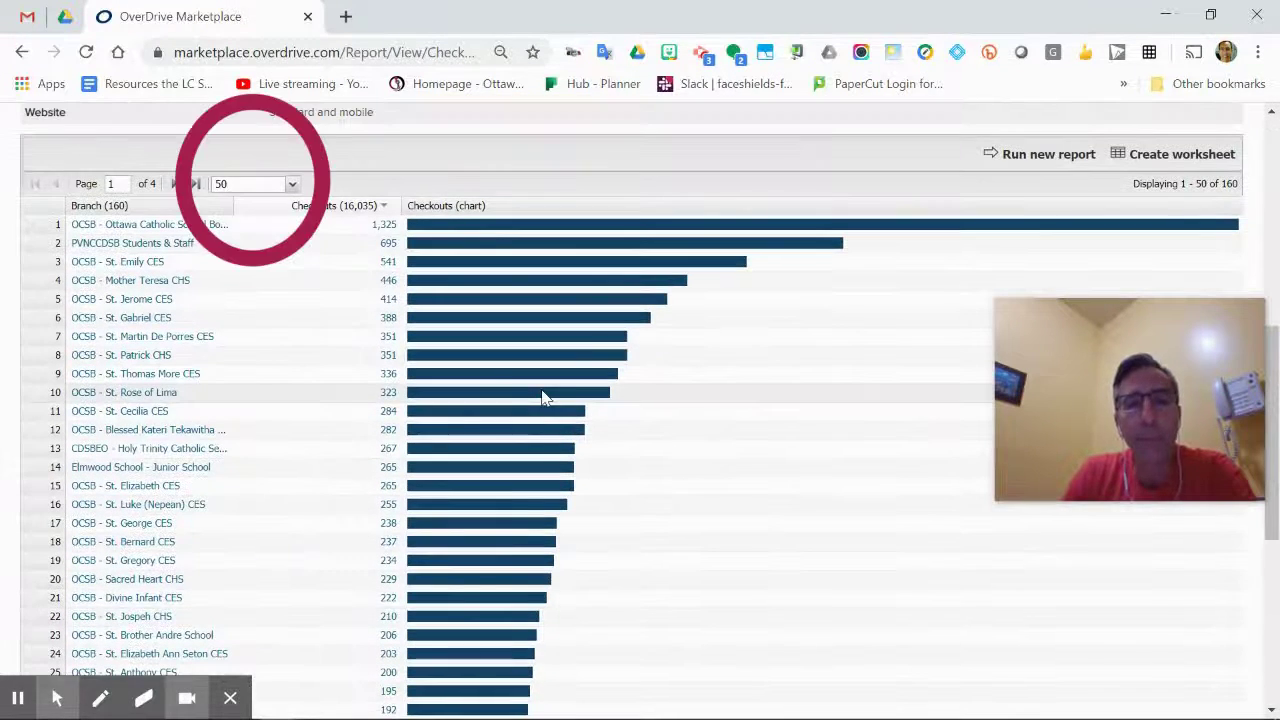
Set the checkouts table to 500 rows per page and look through the full branch list.
click(292, 185)
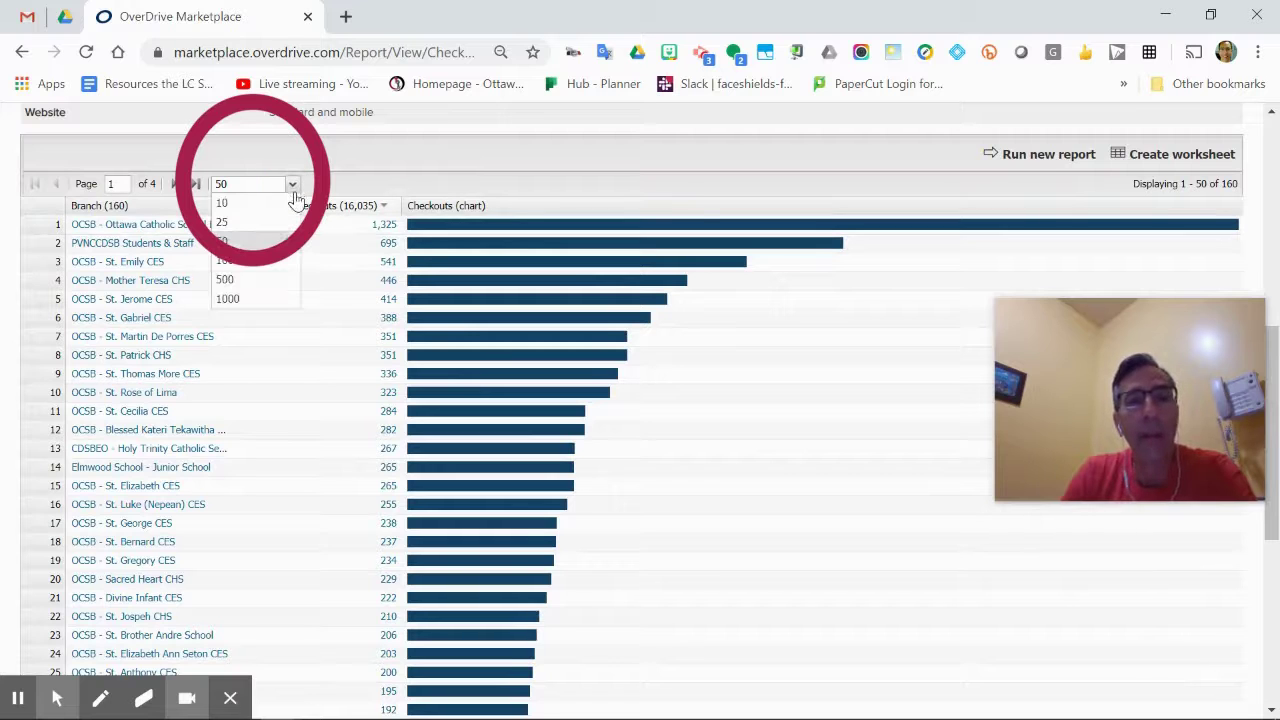
click(241, 281)
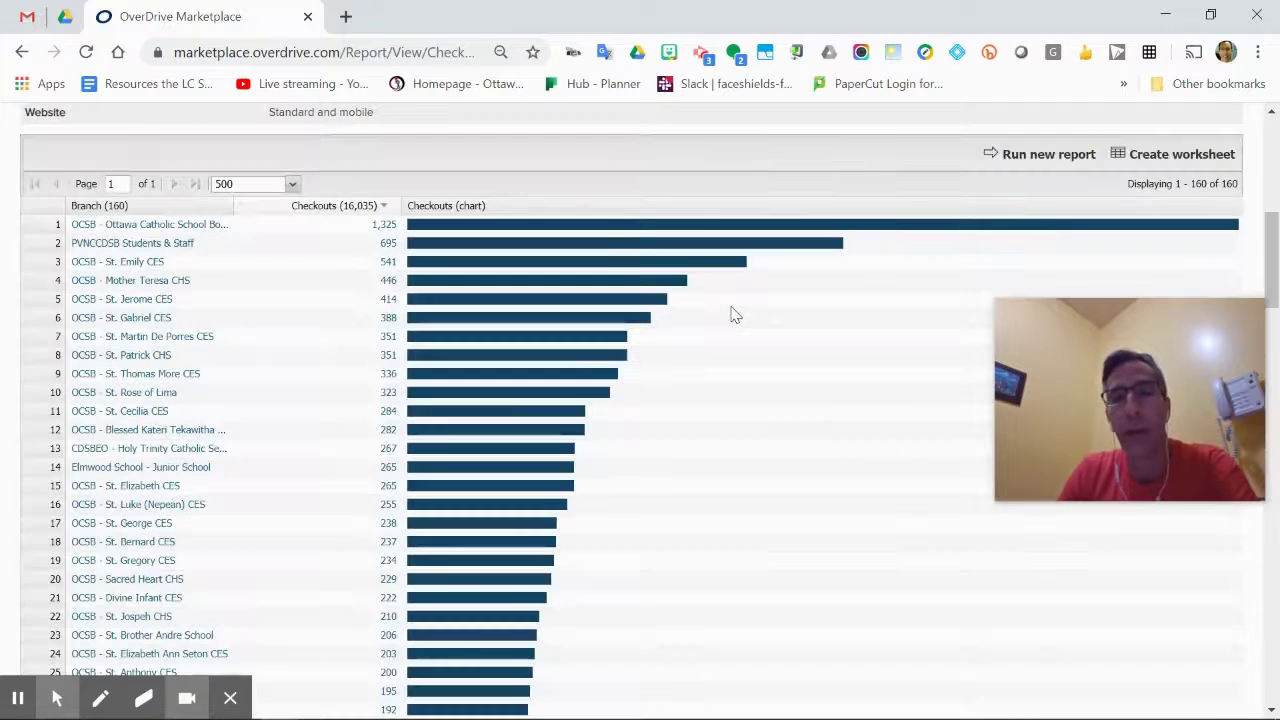
scroll(666, 477, down, 5)
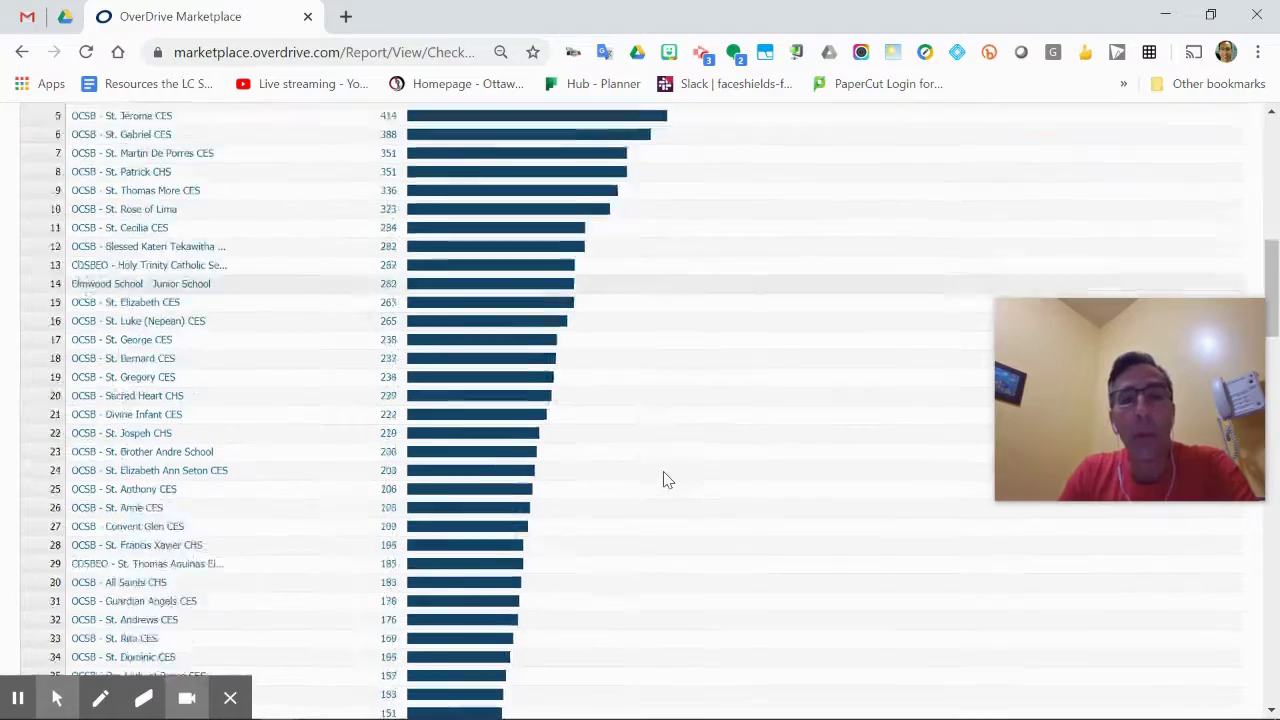
scroll(666, 479, down, 5)
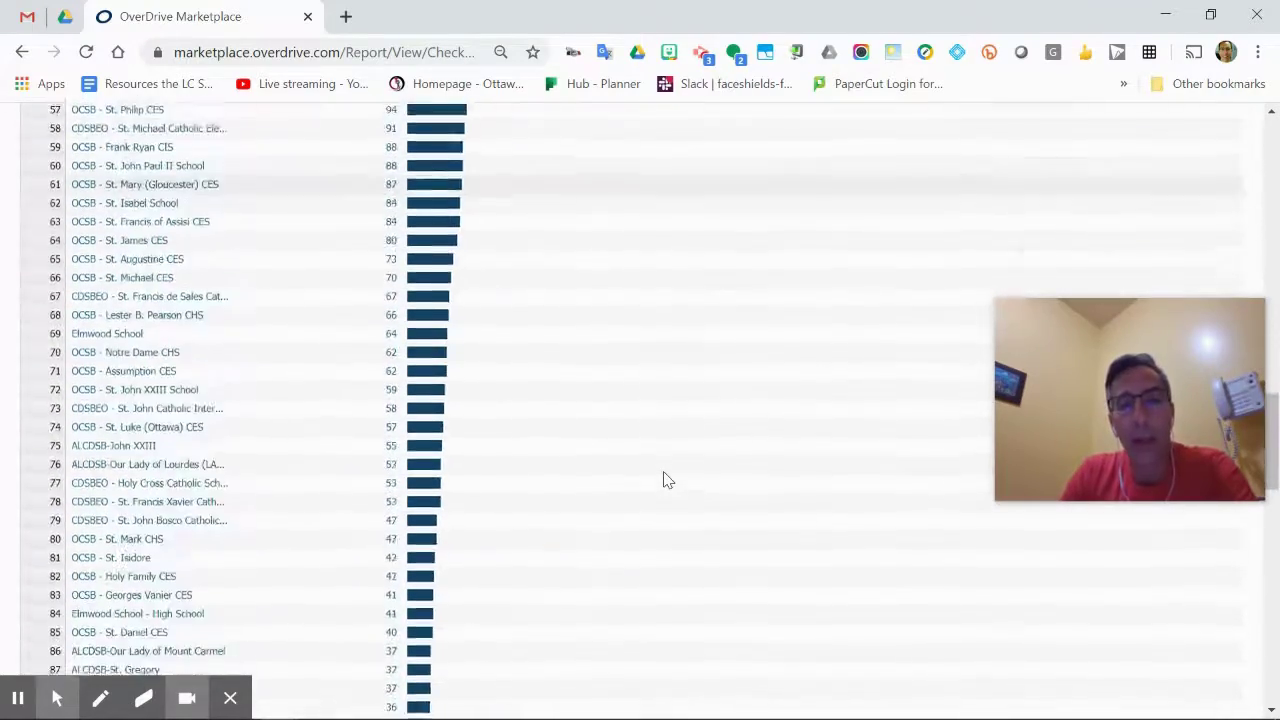
scroll(668, 480, down, 7)
scroll(668, 480, up, 3)
scroll(668, 480, up, 18)
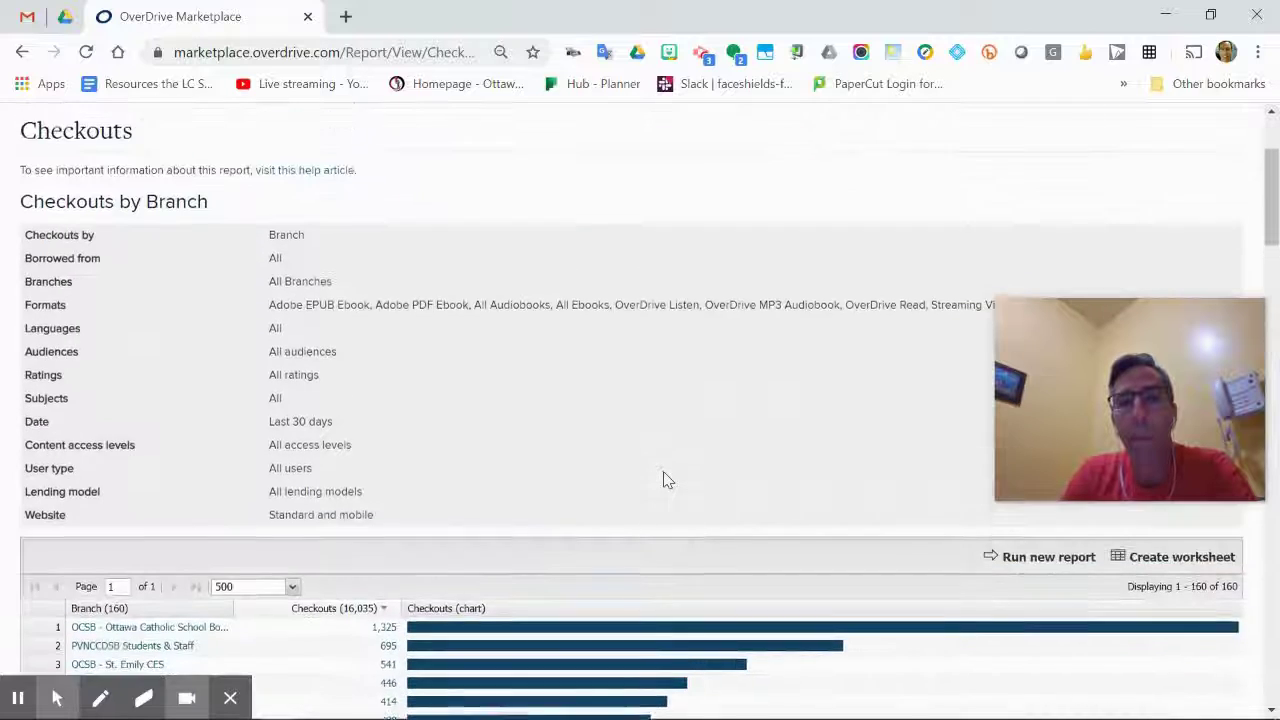
Sort the branches by the checkouts chart in ascending order and look through the list.
scroll(668, 480, down, 2)
scroll(668, 480, up, 1)
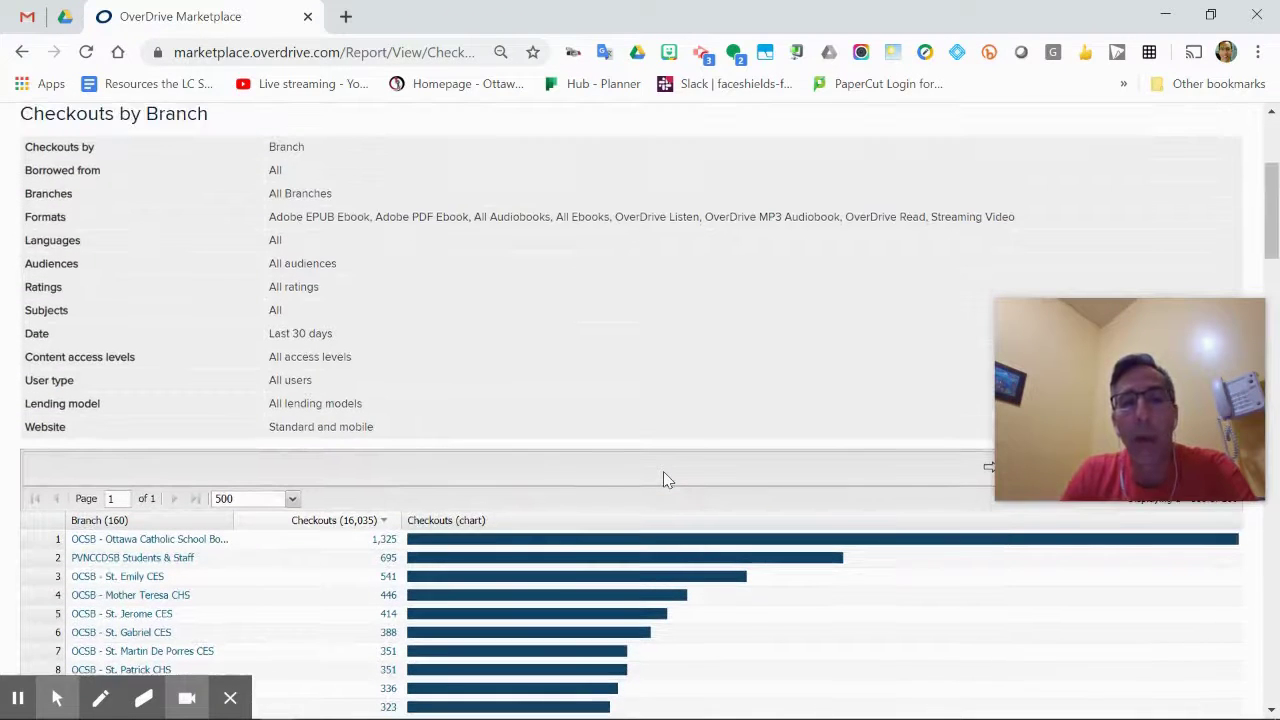
click(584, 524)
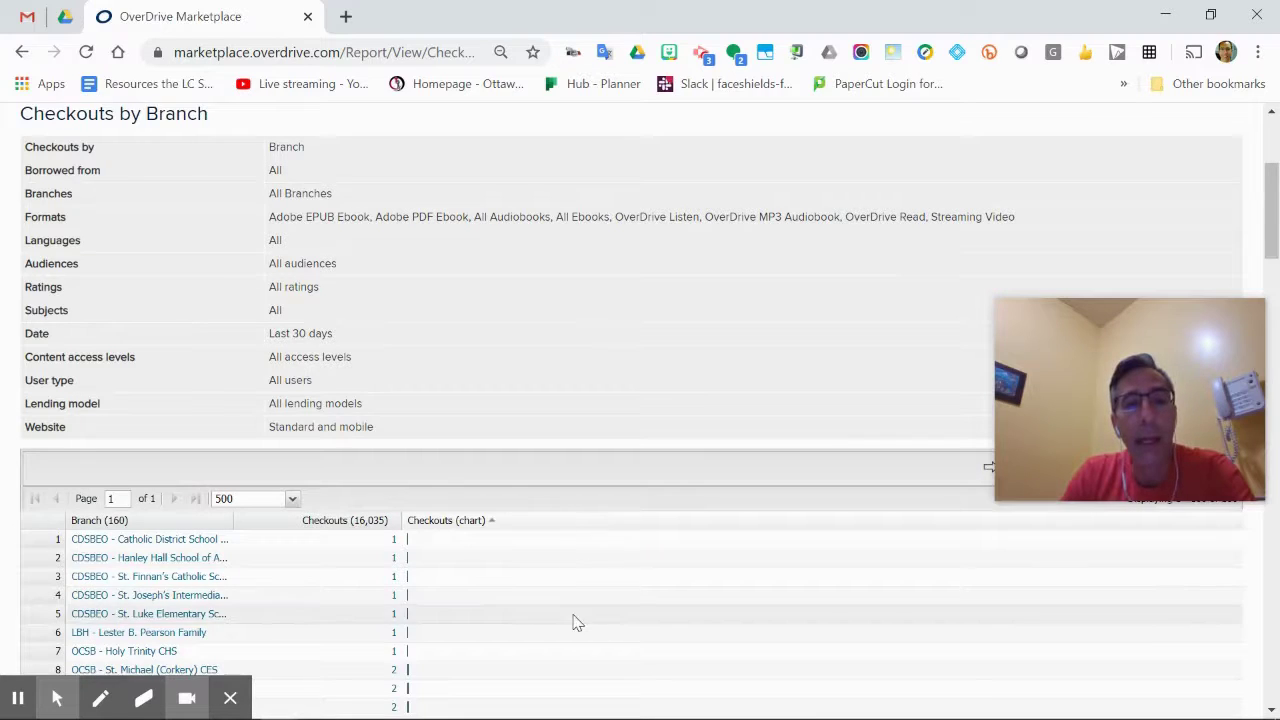
scroll(576, 620, down, 6)
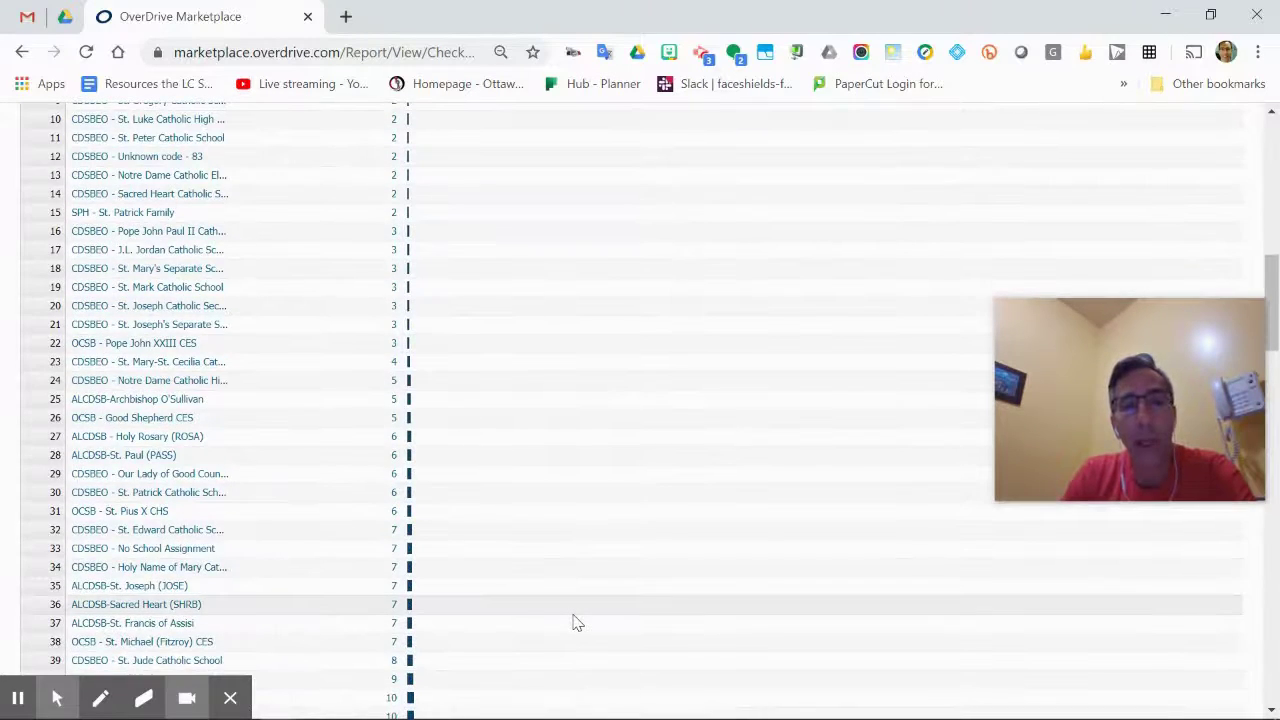
scroll(576, 622, down, 10)
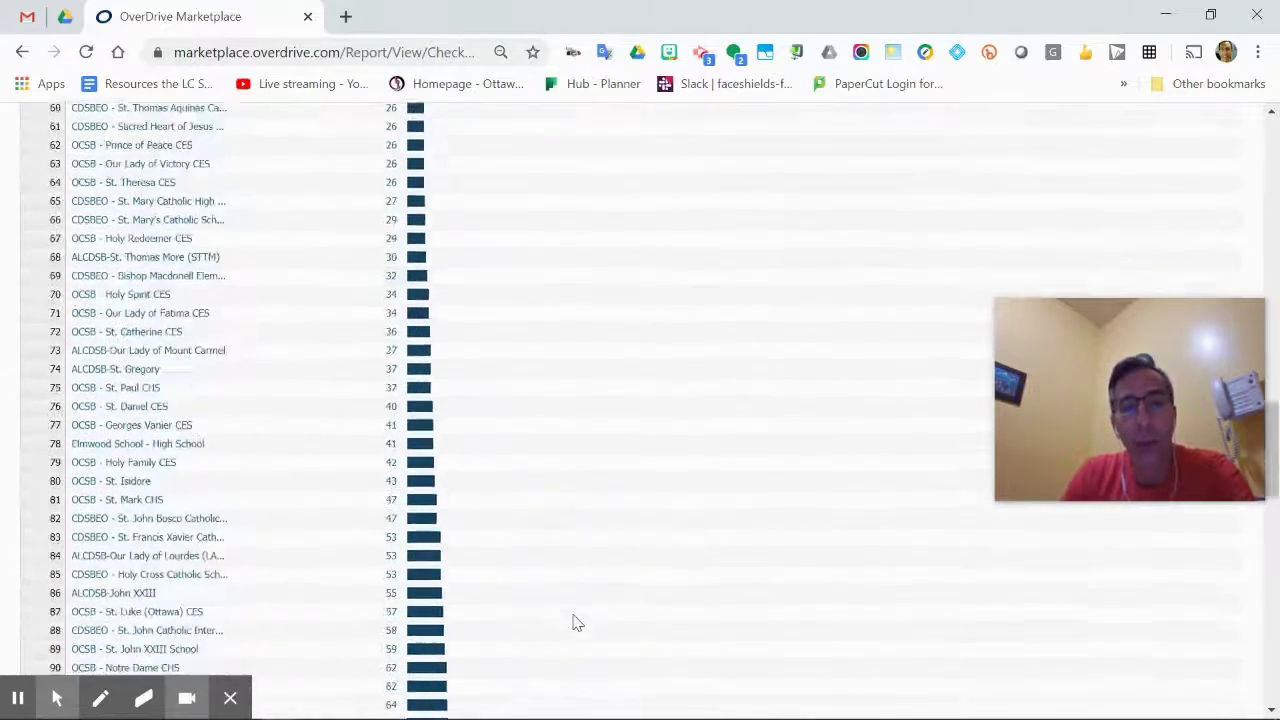
scroll(576, 622, down, 10)
scroll(576, 622, up, 5)
scroll(576, 622, up, 15)
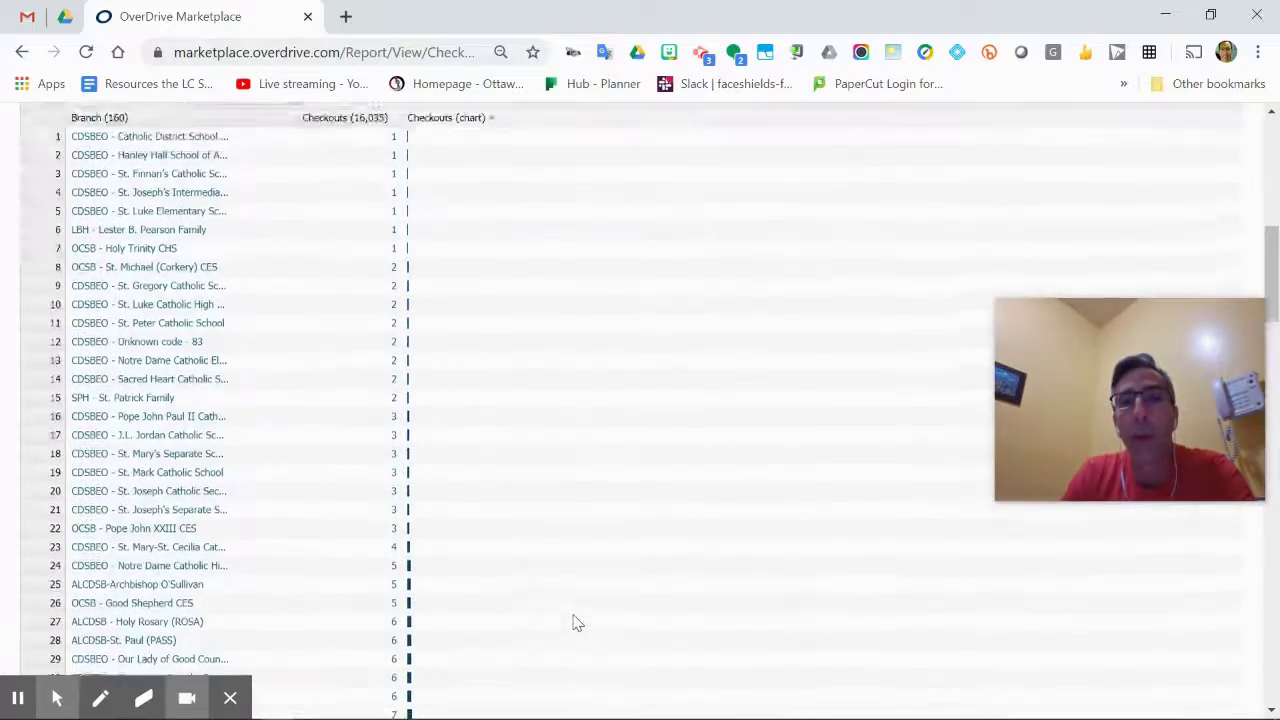
scroll(576, 622, up, 3)
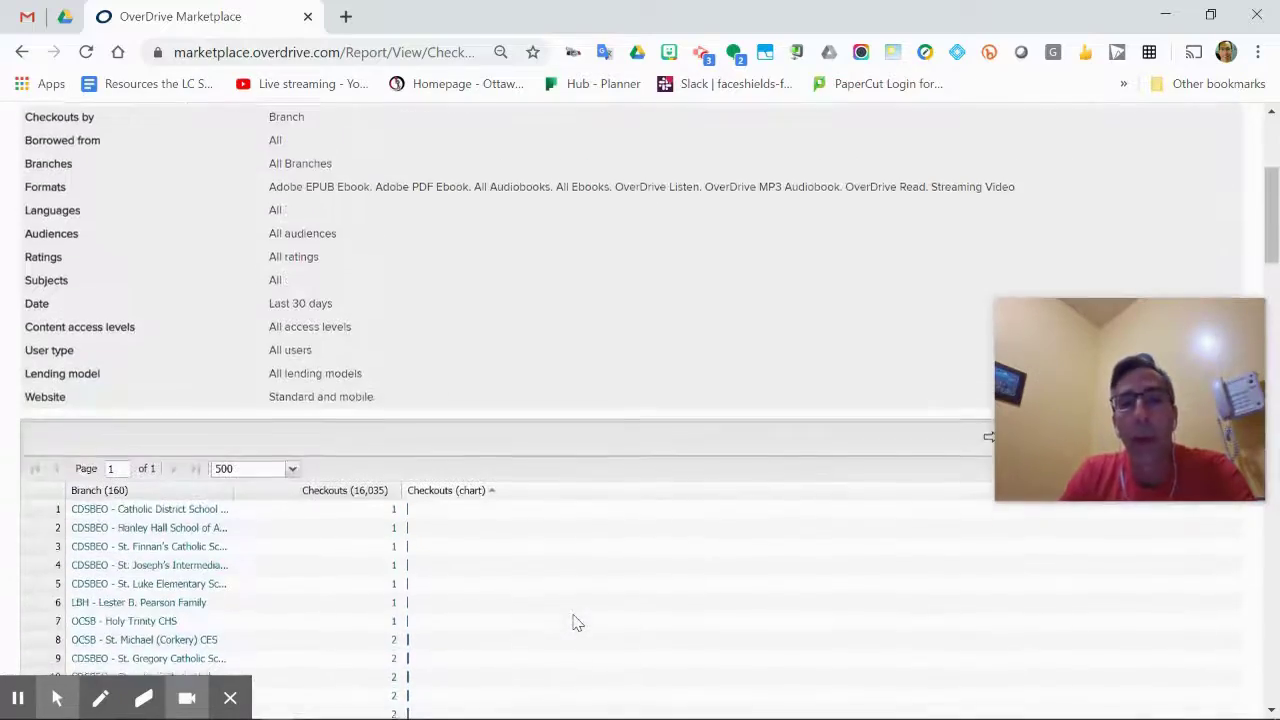
Sort the branches by the checkouts chart in descending order and return to the report criteria.
click(565, 494)
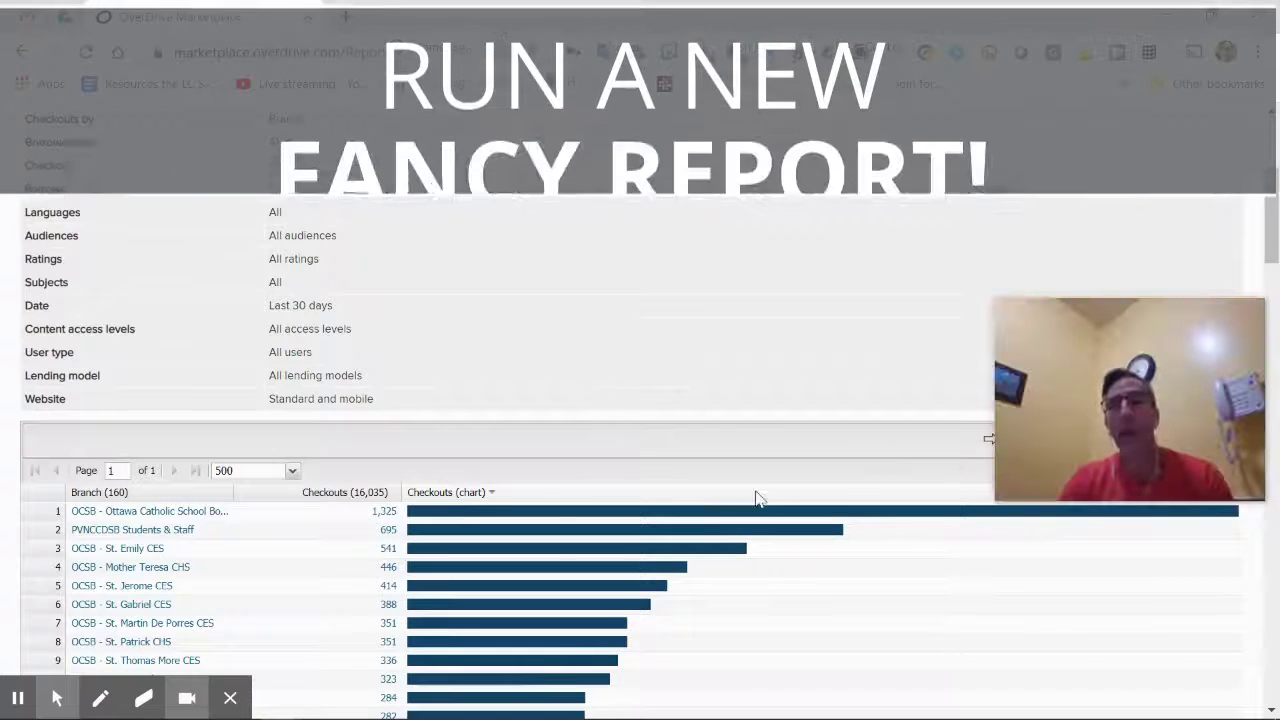
scroll(757, 498, up, 2)
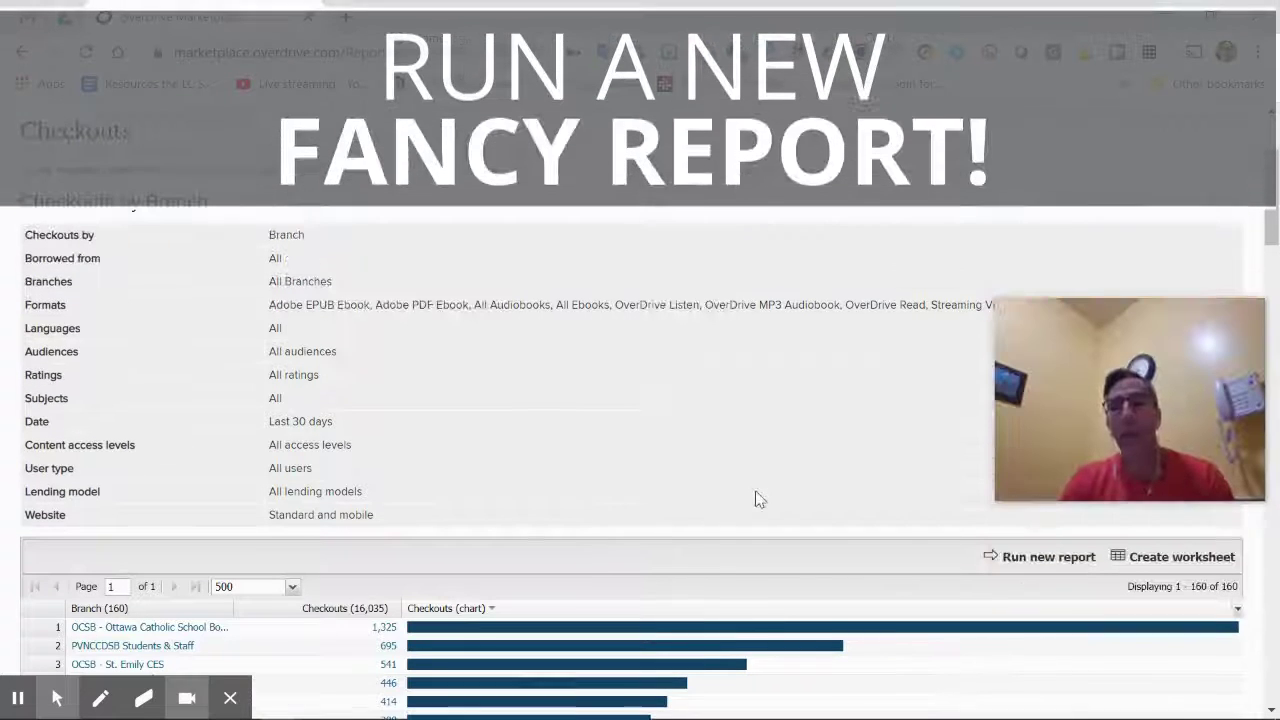
Open the options for a new checkouts report and examine the Checkouts by and Borrowed from choices, keeping the grouping by Branch.
click(1047, 560)
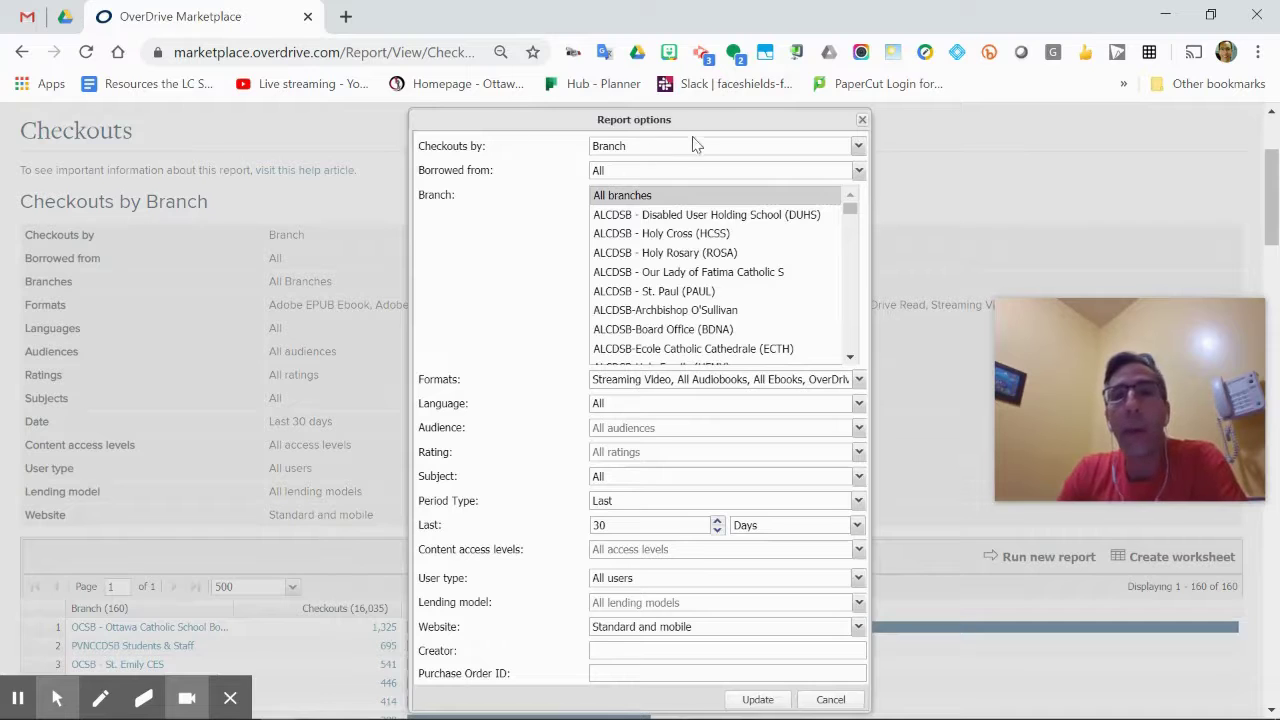
click(857, 147)
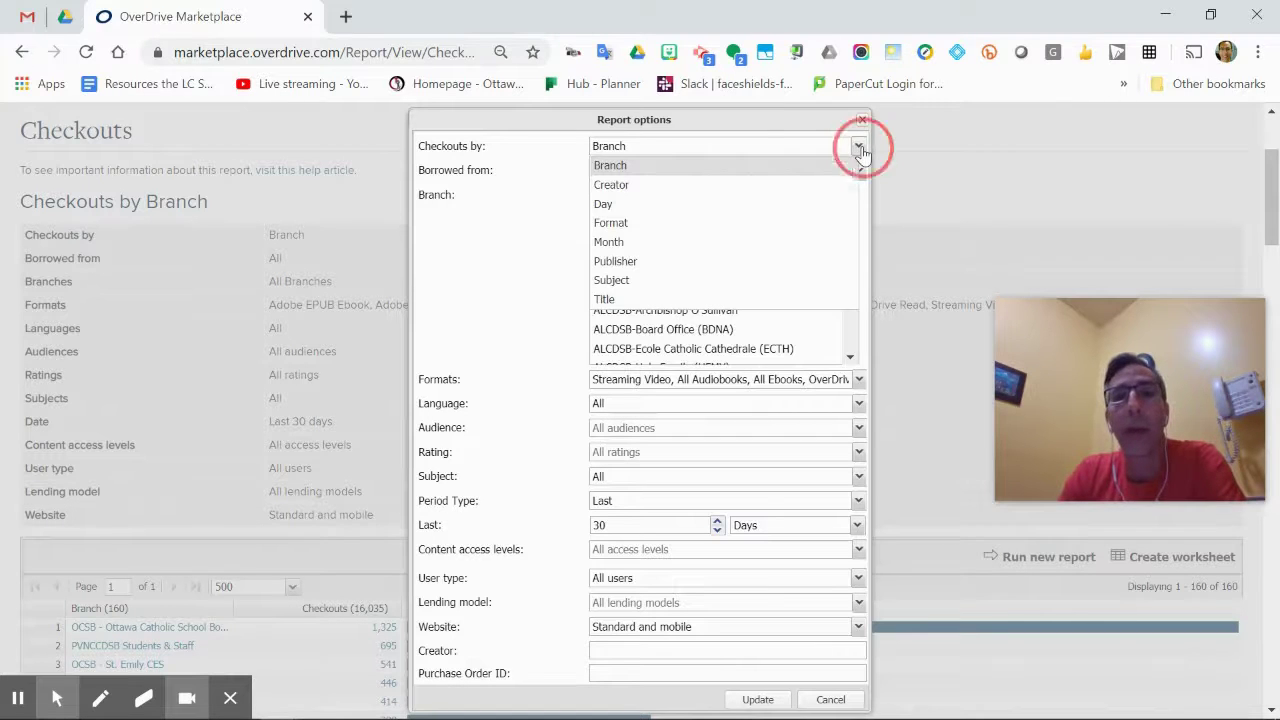
click(610, 167)
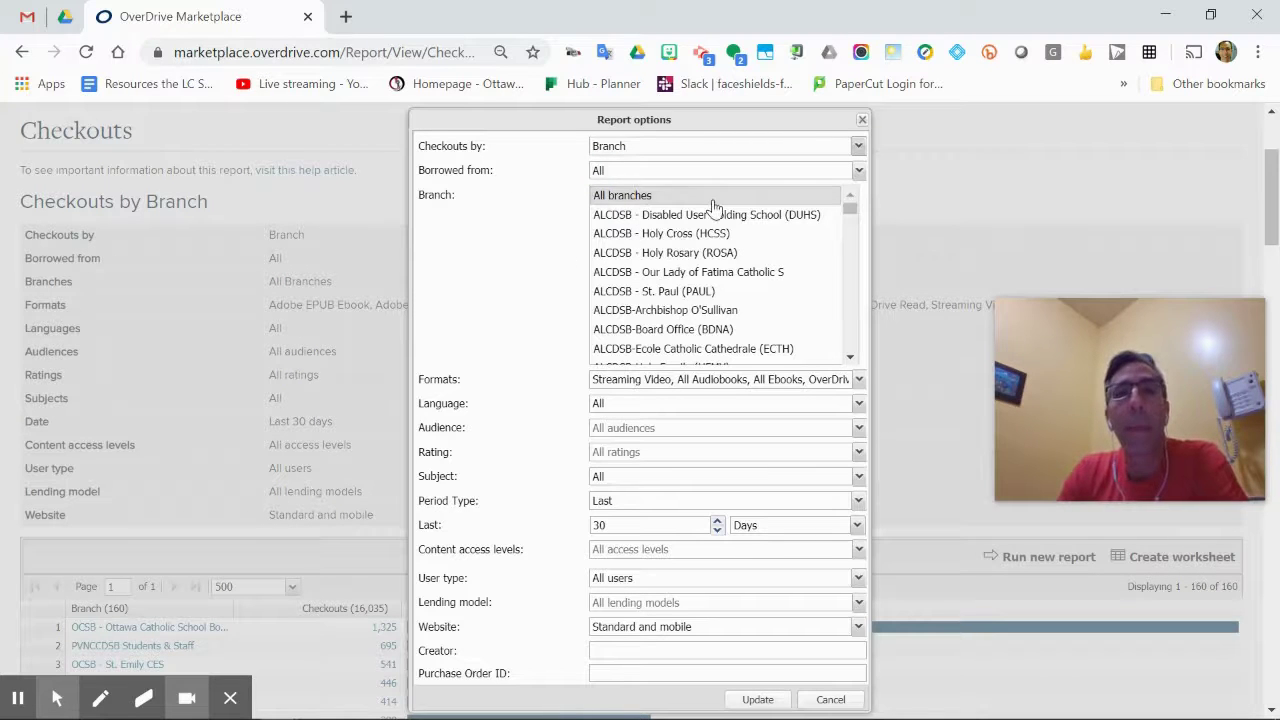
click(858, 172)
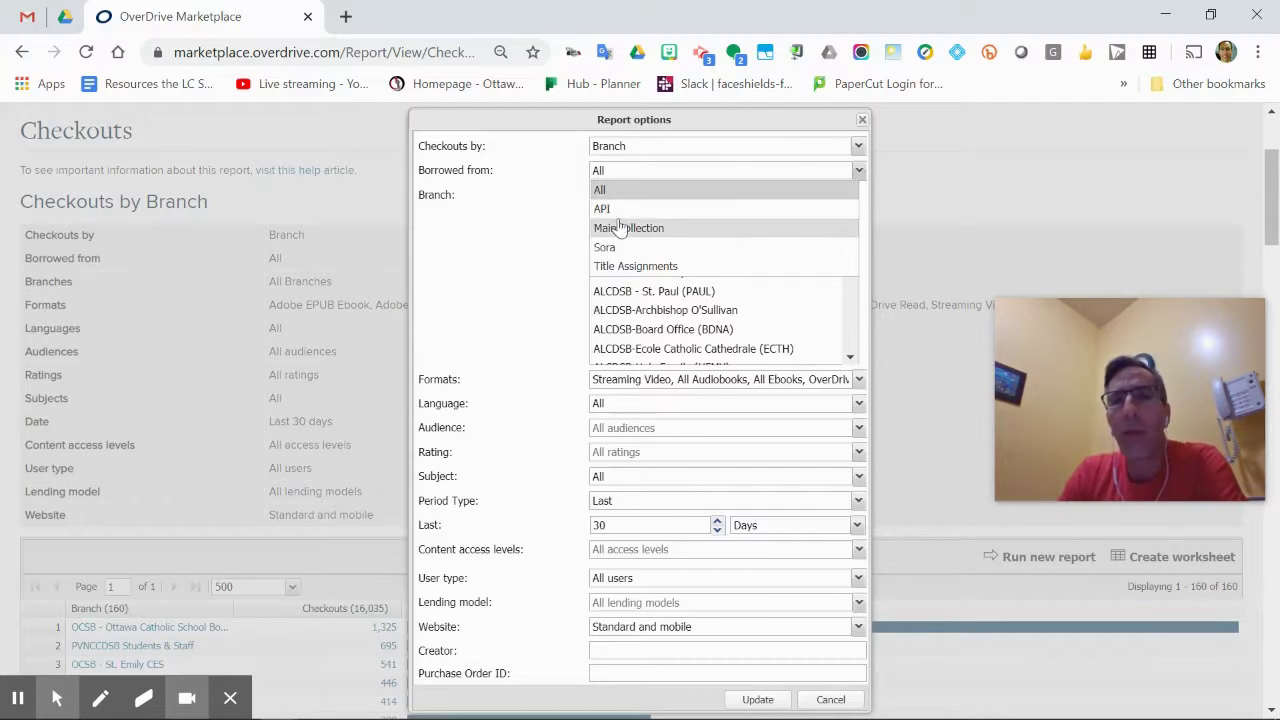
click(515, 246)
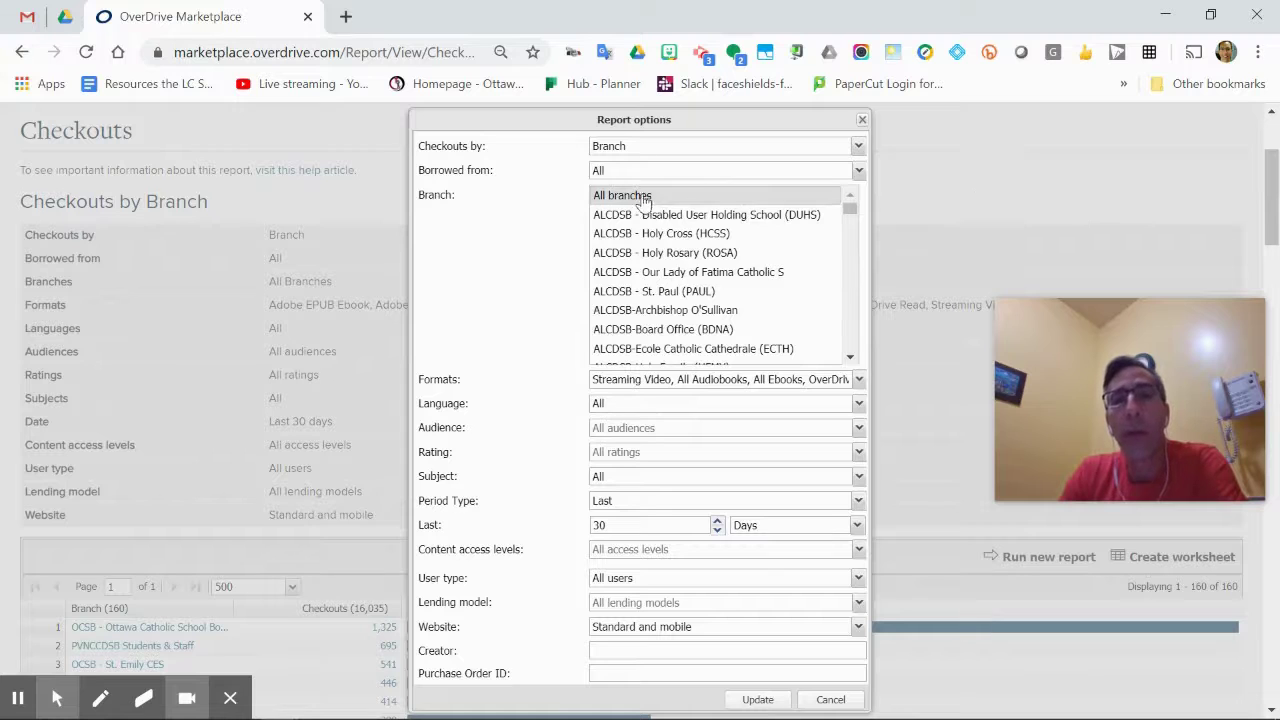
click(508, 300)
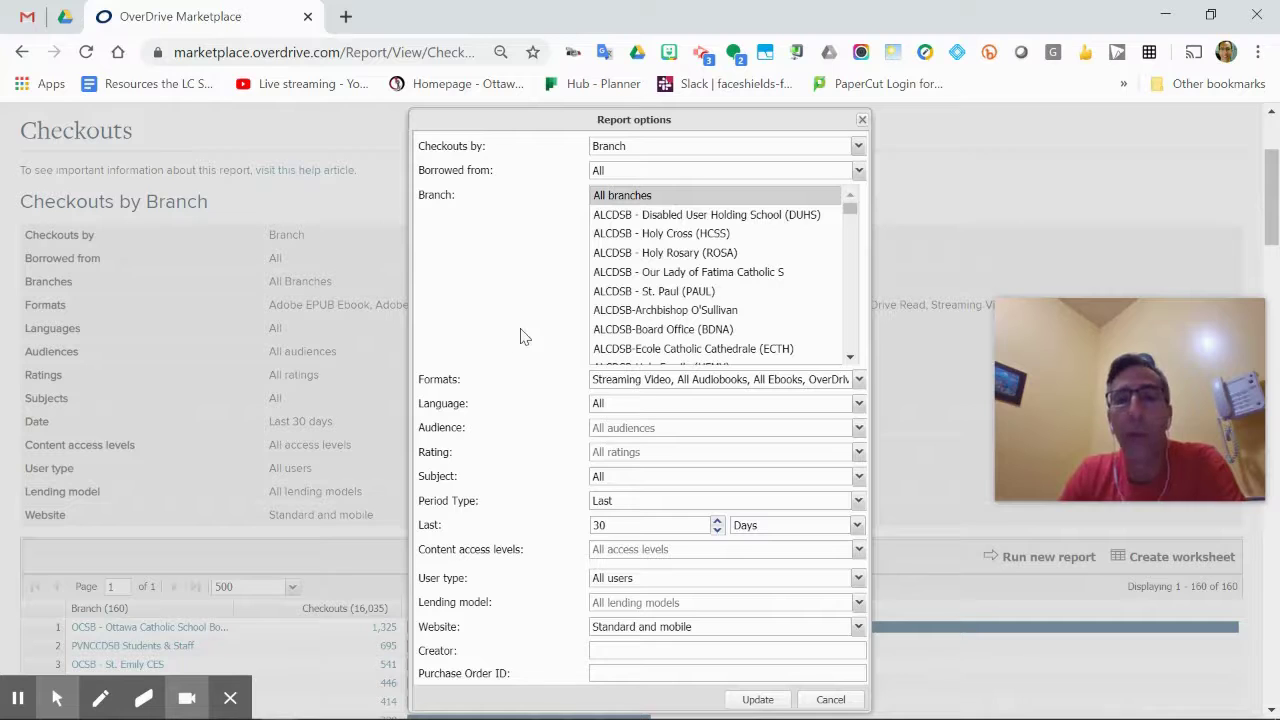
Examine the User type choices in the remaining report options and cancel the options without running a new report.
scroll(528, 338, down, 1)
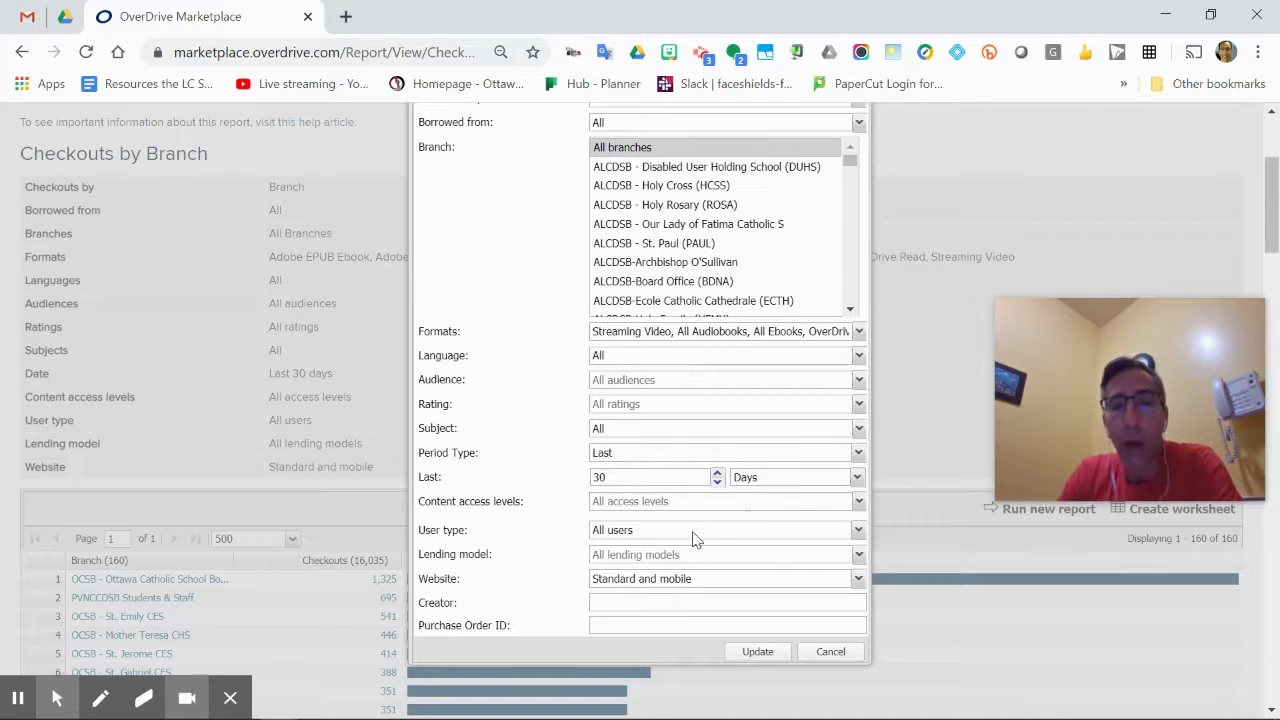
click(857, 531)
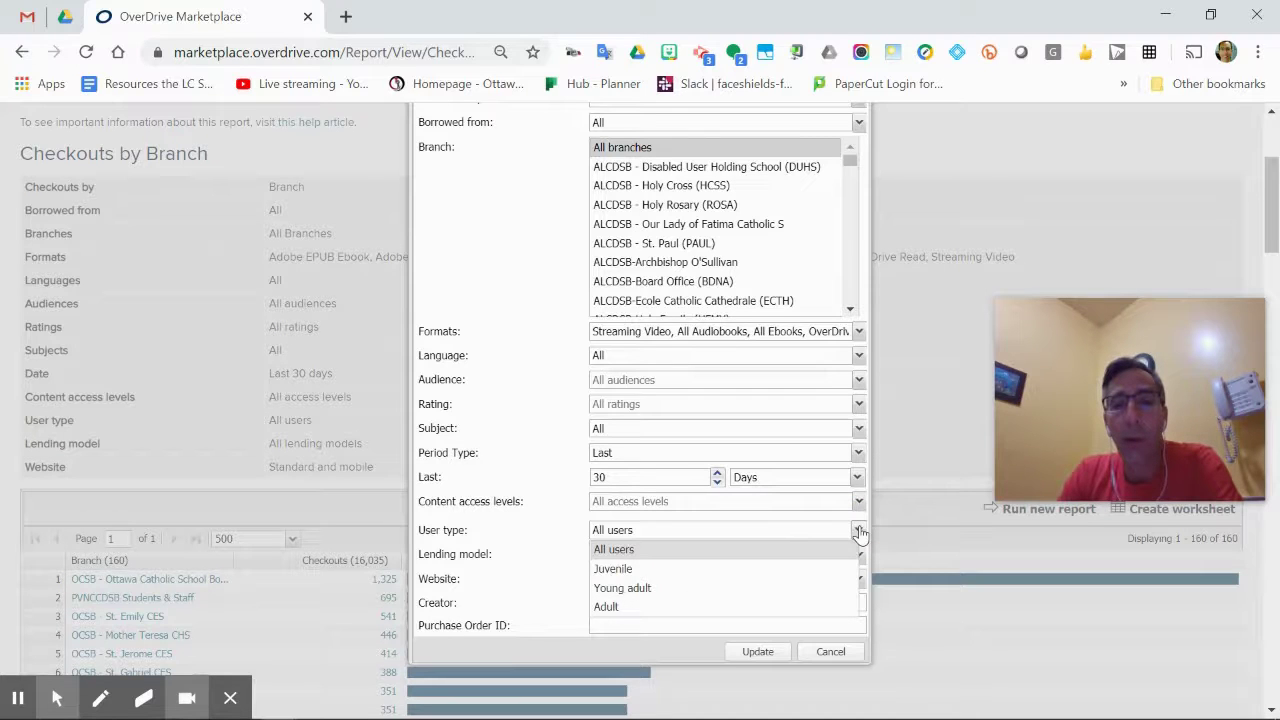
click(858, 533)
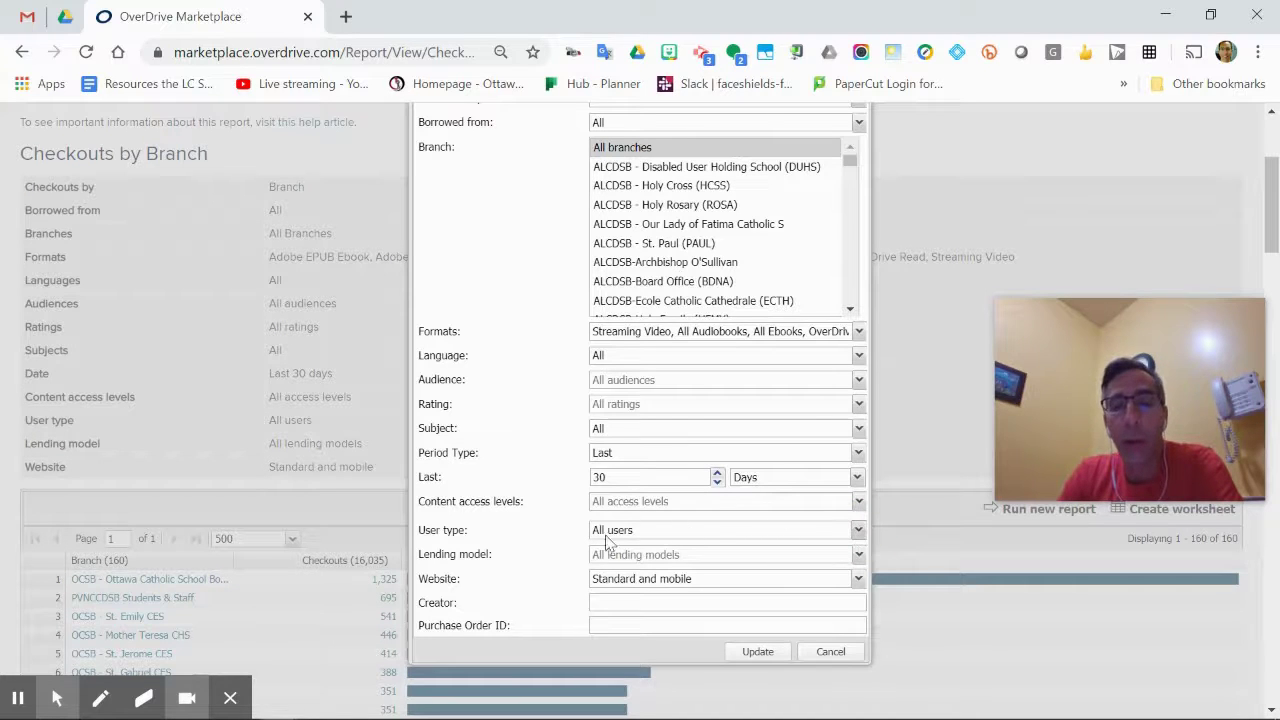
click(624, 598)
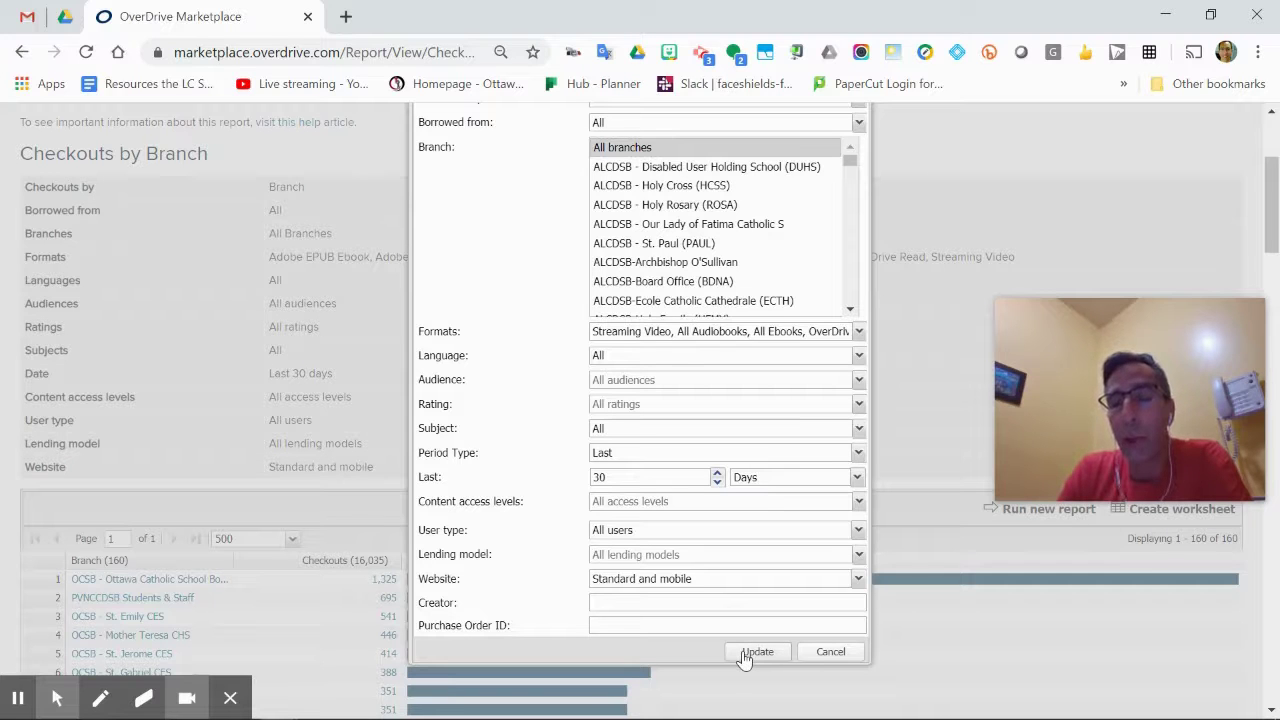
click(830, 653)
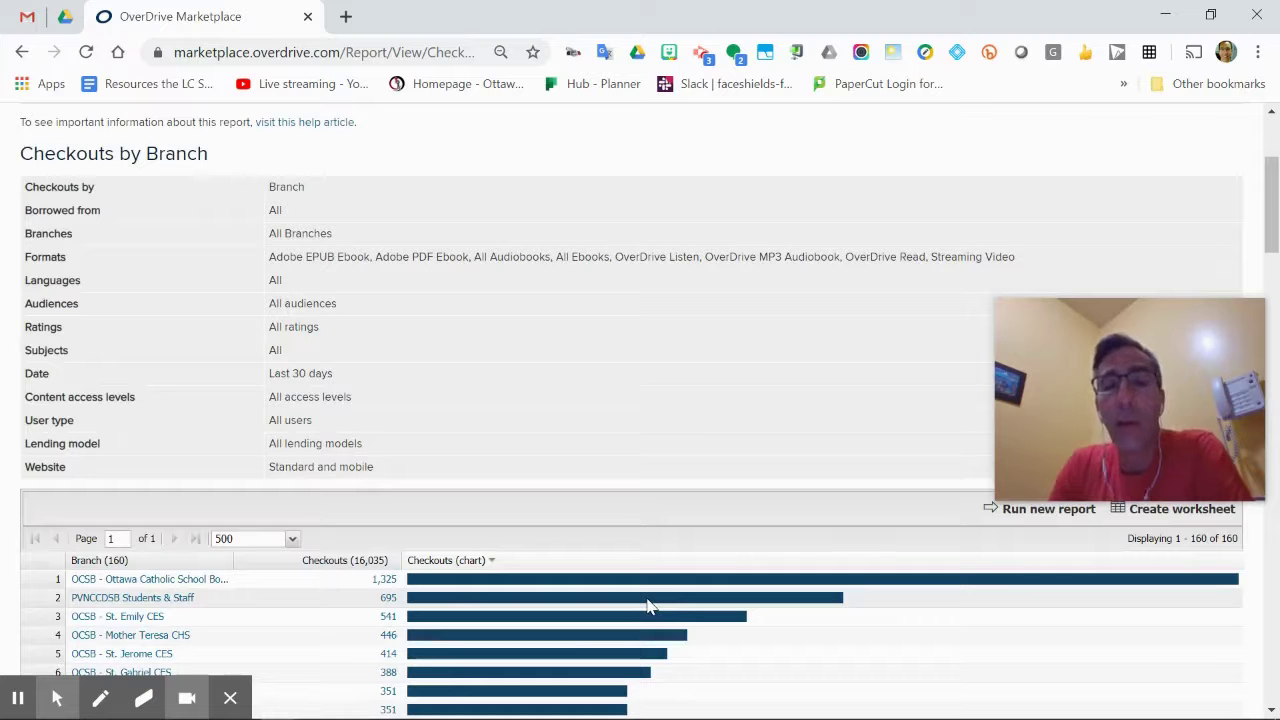
Look over the top branches in the Checkouts by Branch report and return to the report's heading.
scroll(648, 607, down, 1)
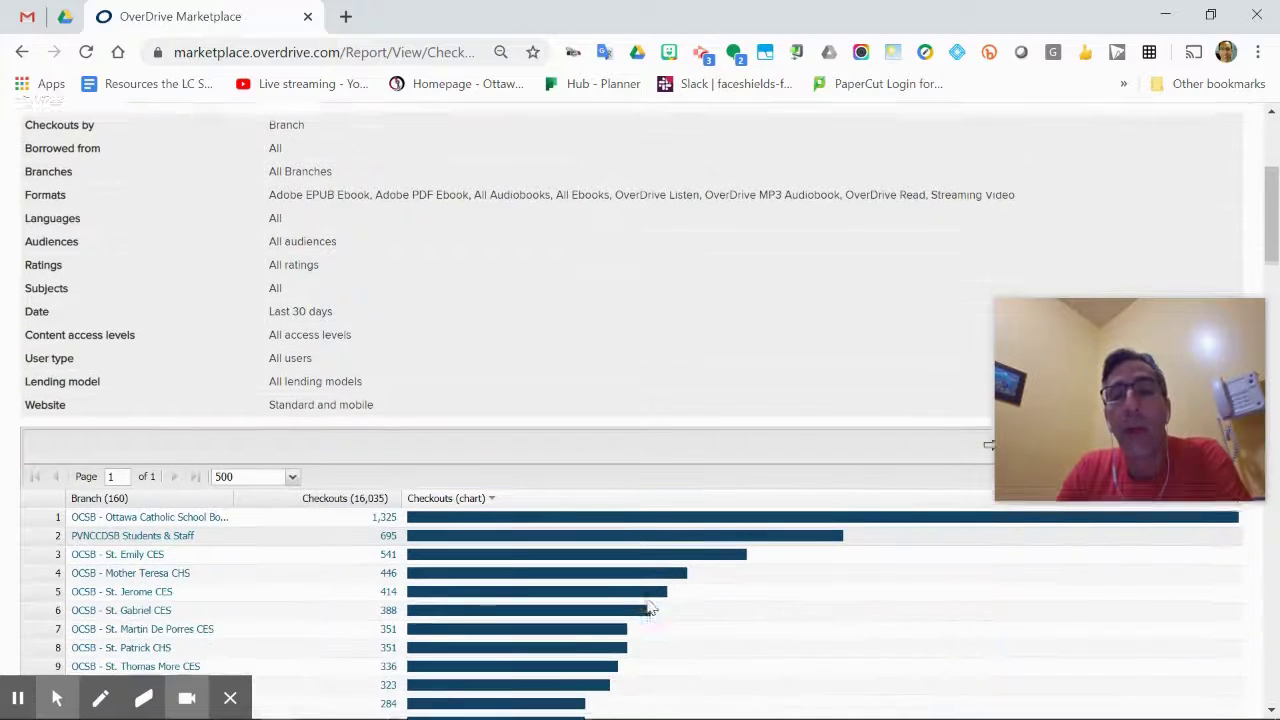
scroll(648, 607, down, 1)
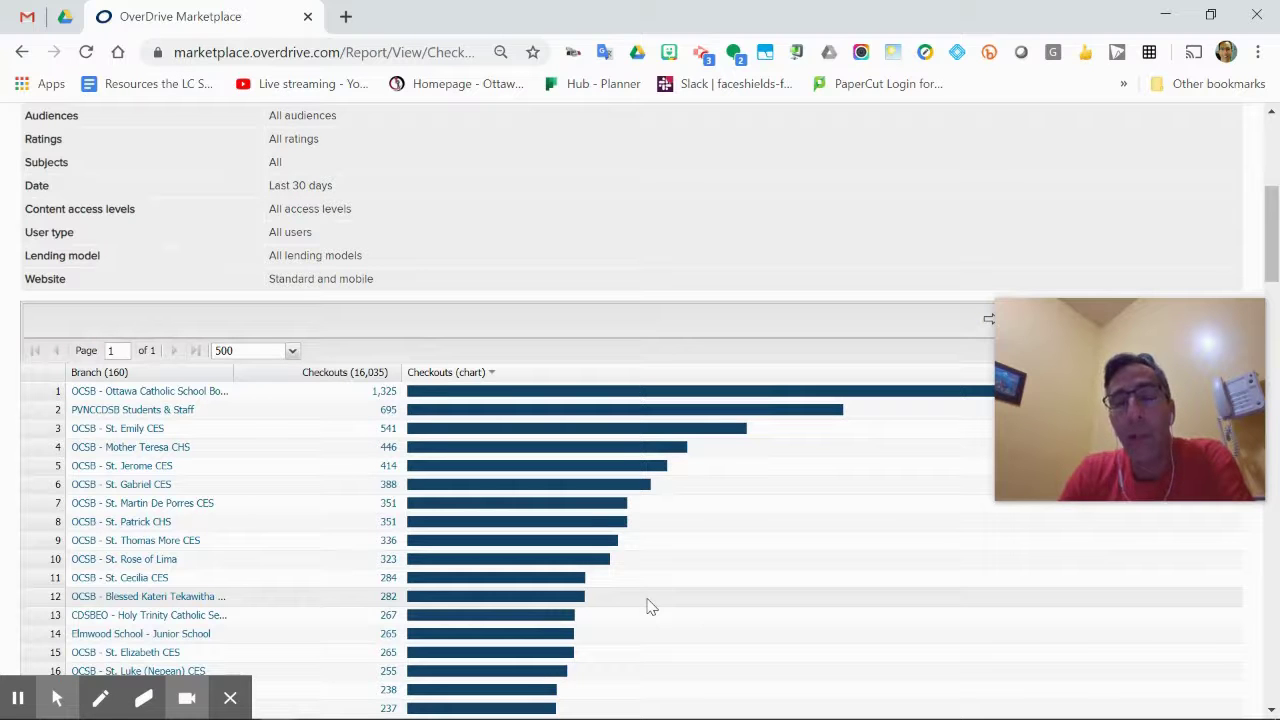
scroll(648, 607, up, 2)
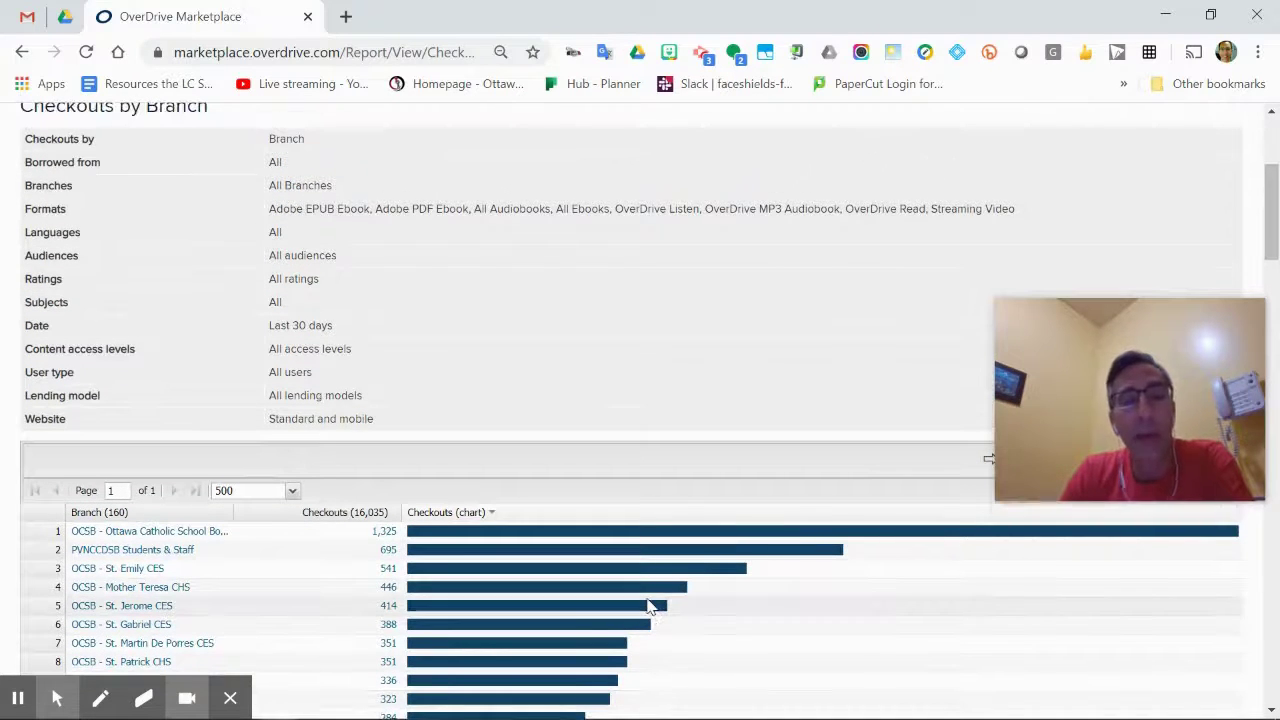
scroll(648, 607, up, 3)
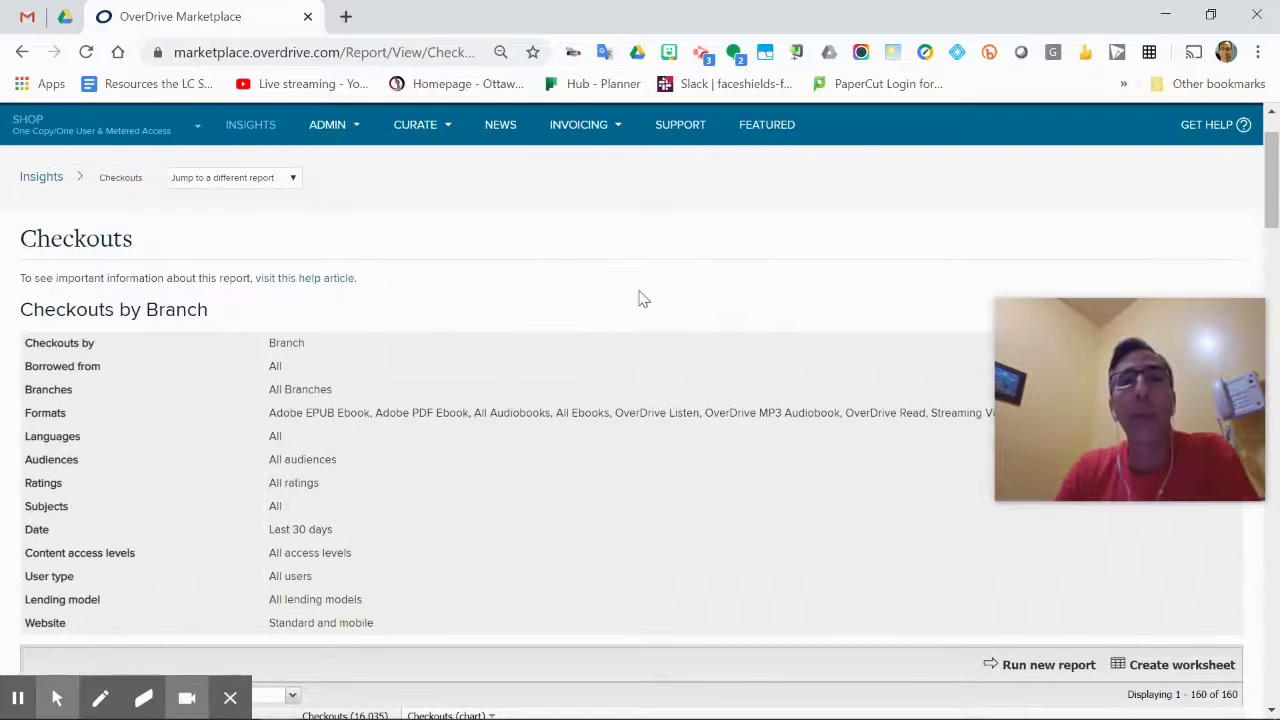
click(703, 53)
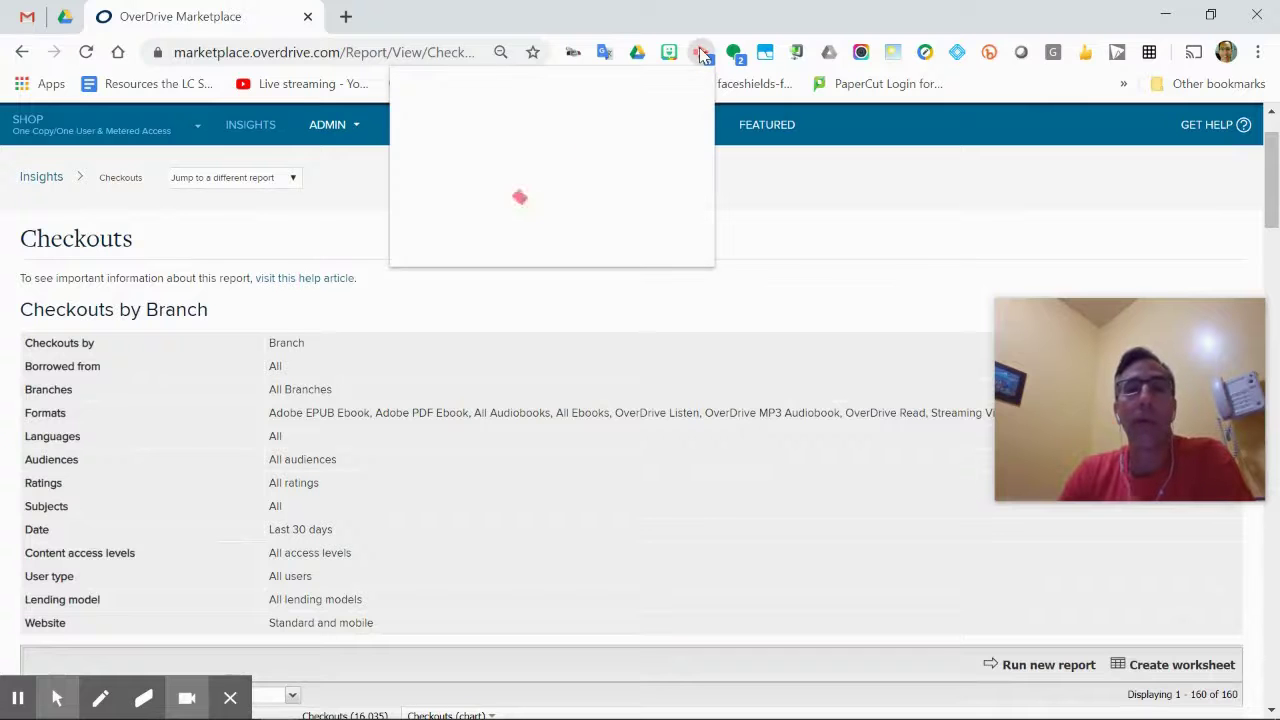